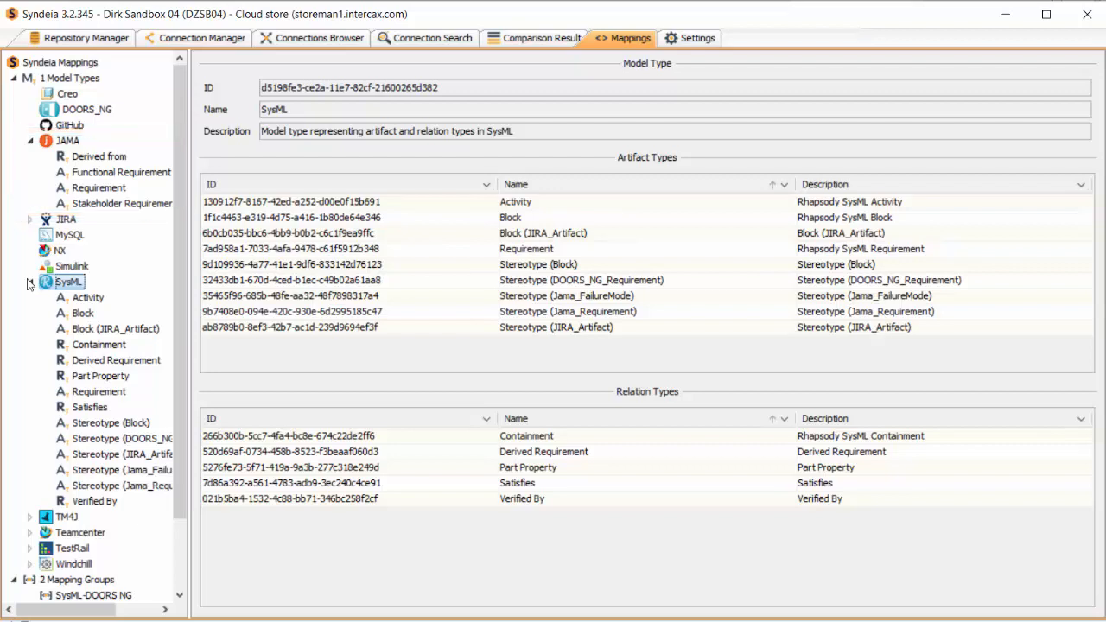
Start a new JAMA artifact type and retrieve the item types from the Jama @ Intercax repository
{"action": "right_click", "coordinate": [53, 144]}
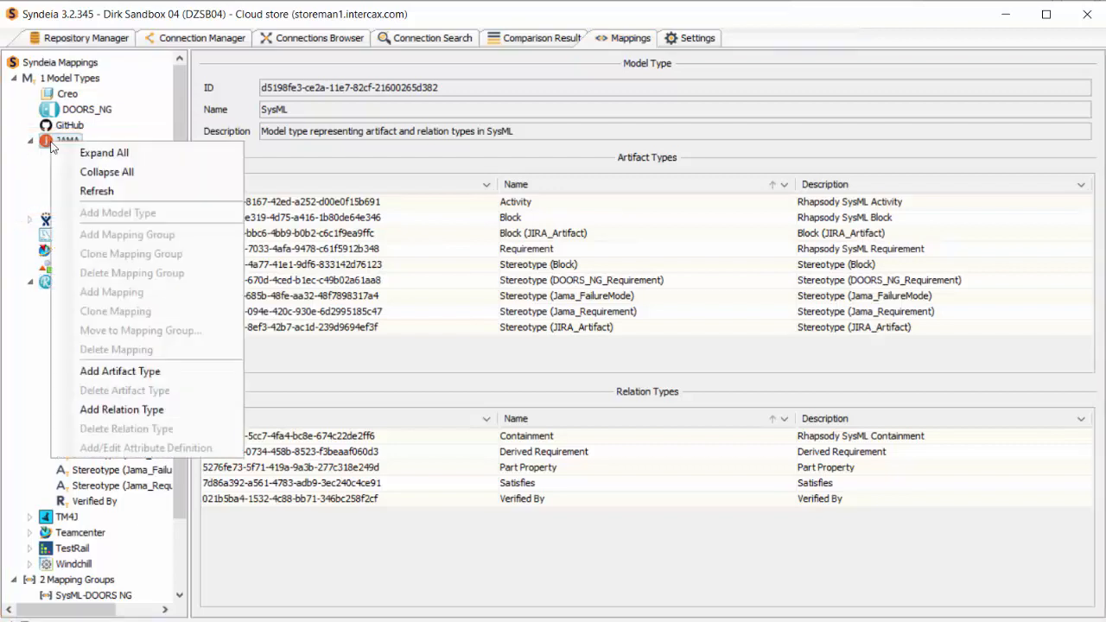
{"action": "left_click", "coordinate": [138, 370]}
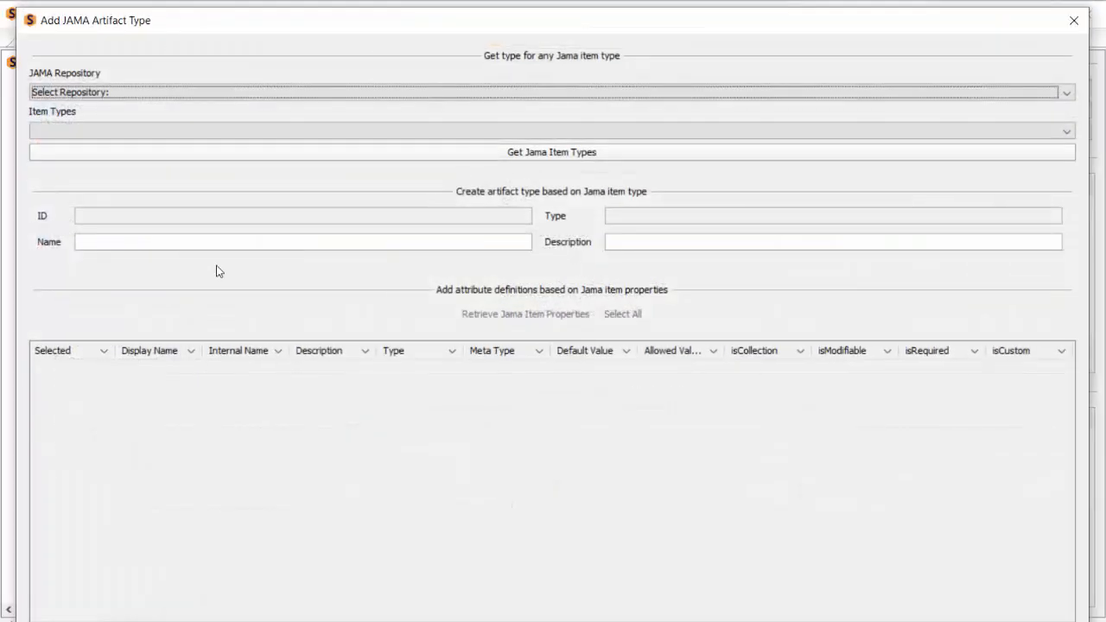
{"action": "left_click", "coordinate": [268, 97]}
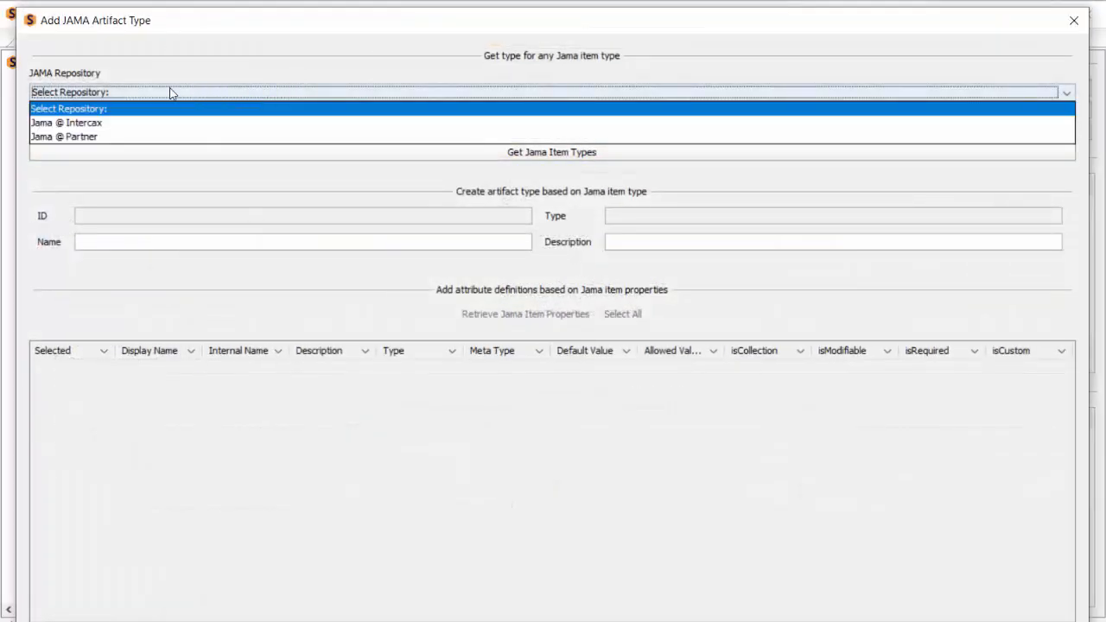
{"action": "left_click", "coordinate": [283, 125]}
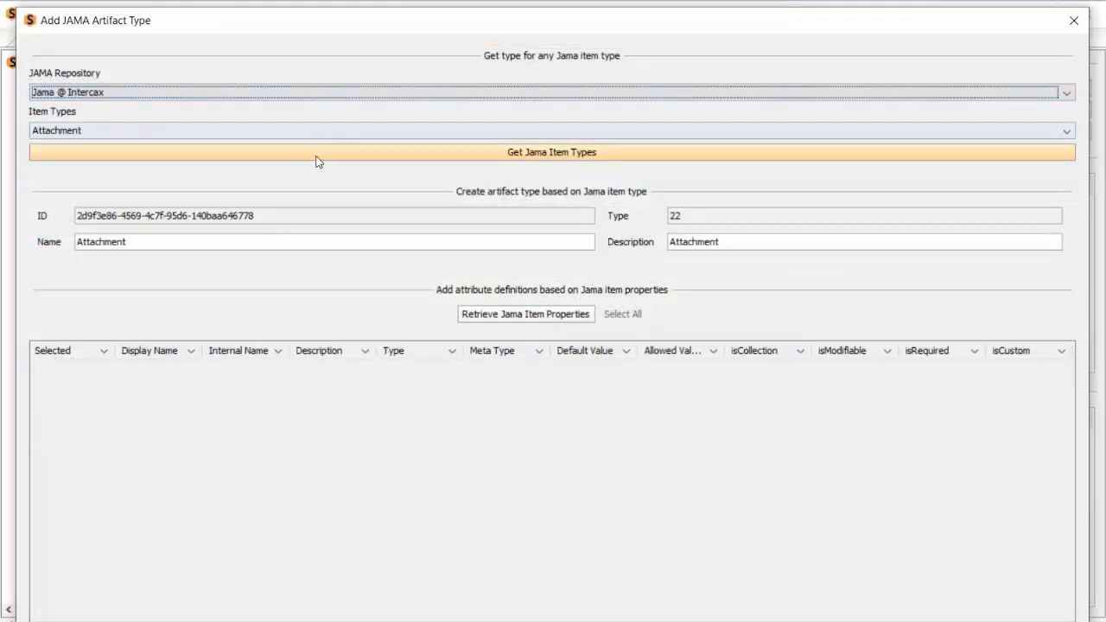
{"action": "left_click", "coordinate": [564, 158]}
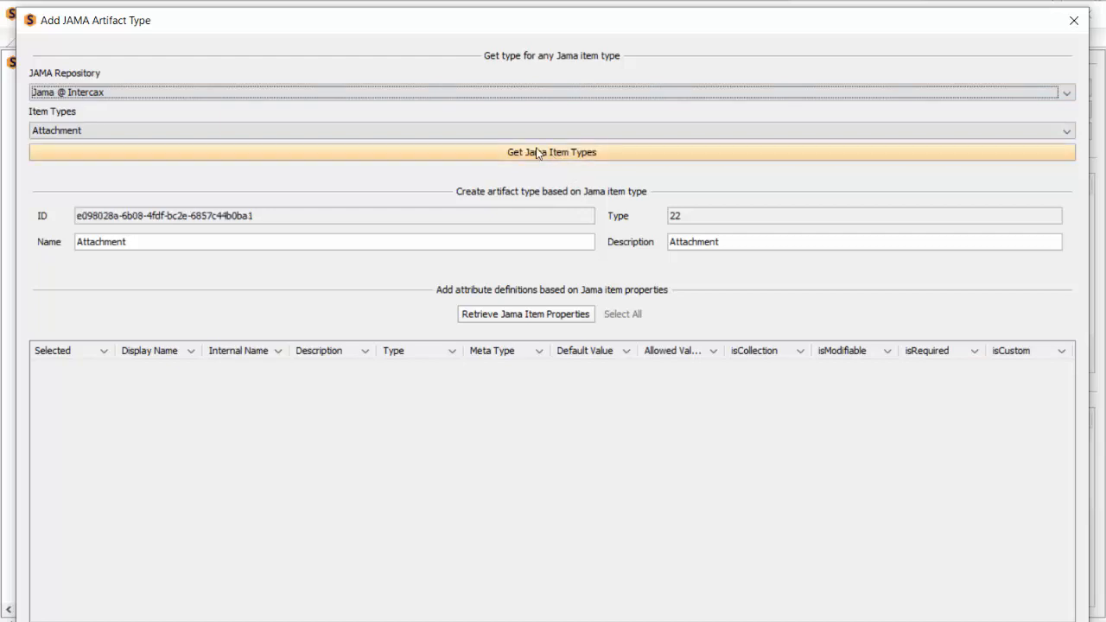
Create the artifact type from the Test Case item type, including all of its retrieved Jama item properties as attribute definitions
{"action": "left_click", "coordinate": [287, 135]}
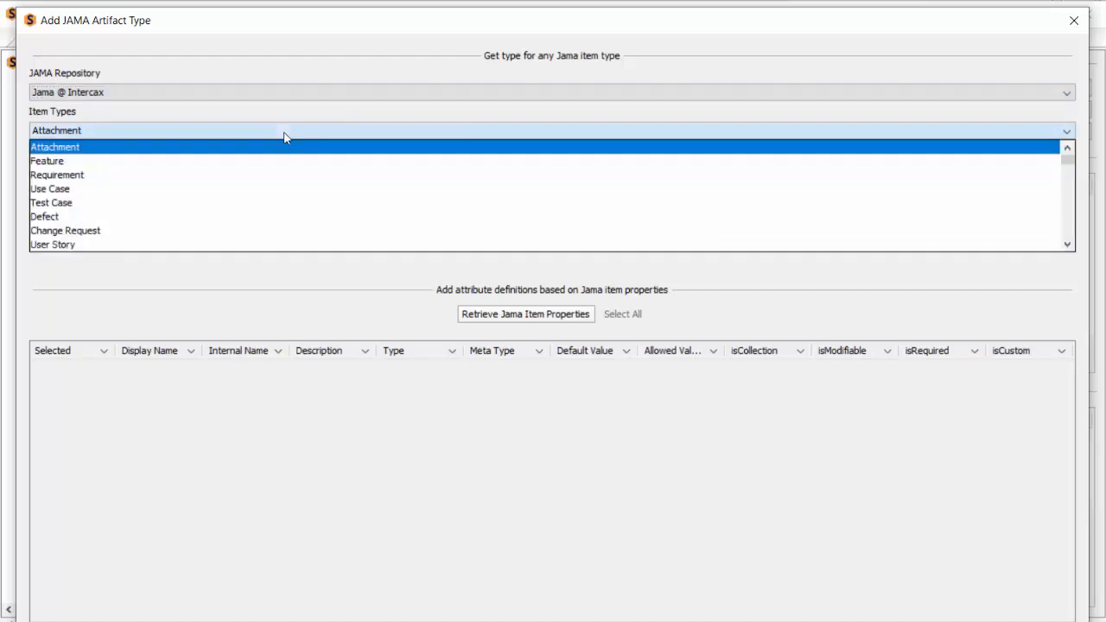
{"action": "left_click", "coordinate": [100, 201]}
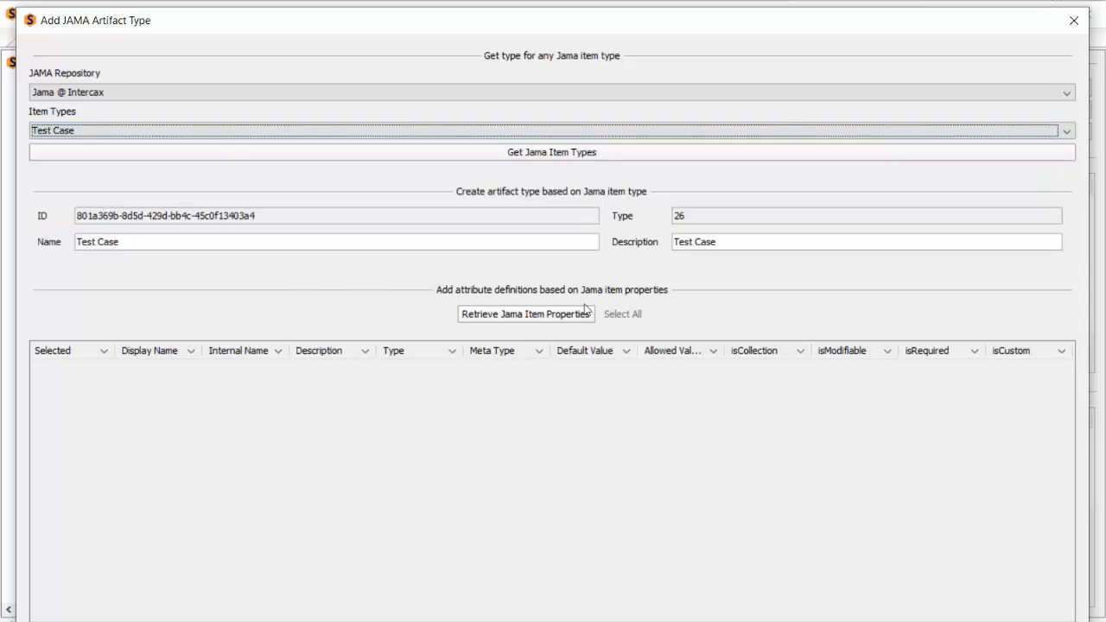
{"action": "left_click", "coordinate": [540, 312]}
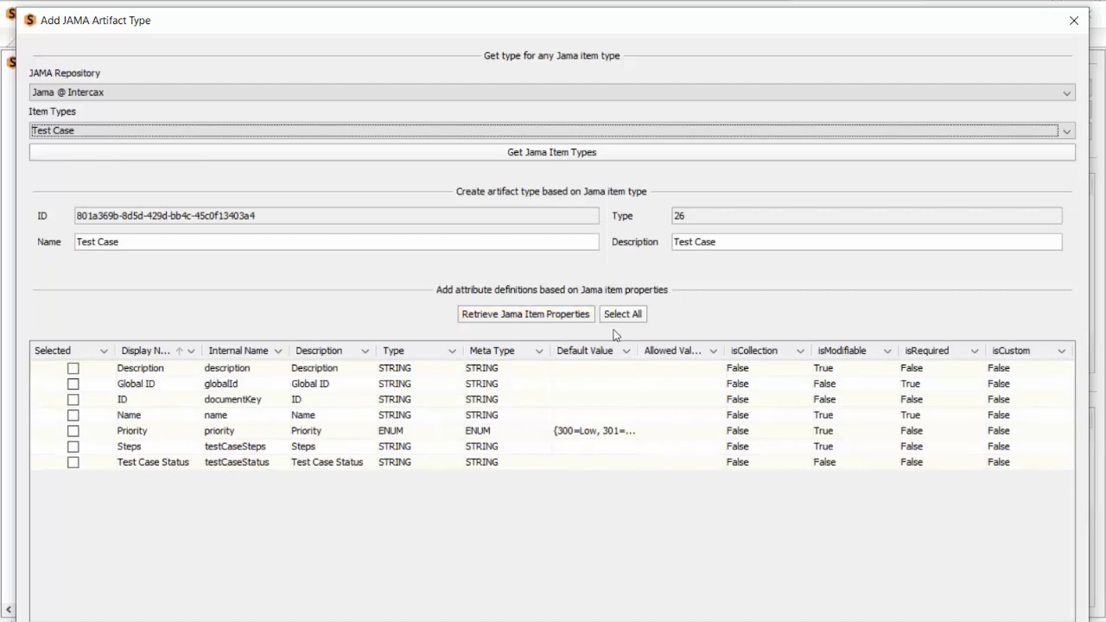
{"action": "left_click", "coordinate": [631, 317]}
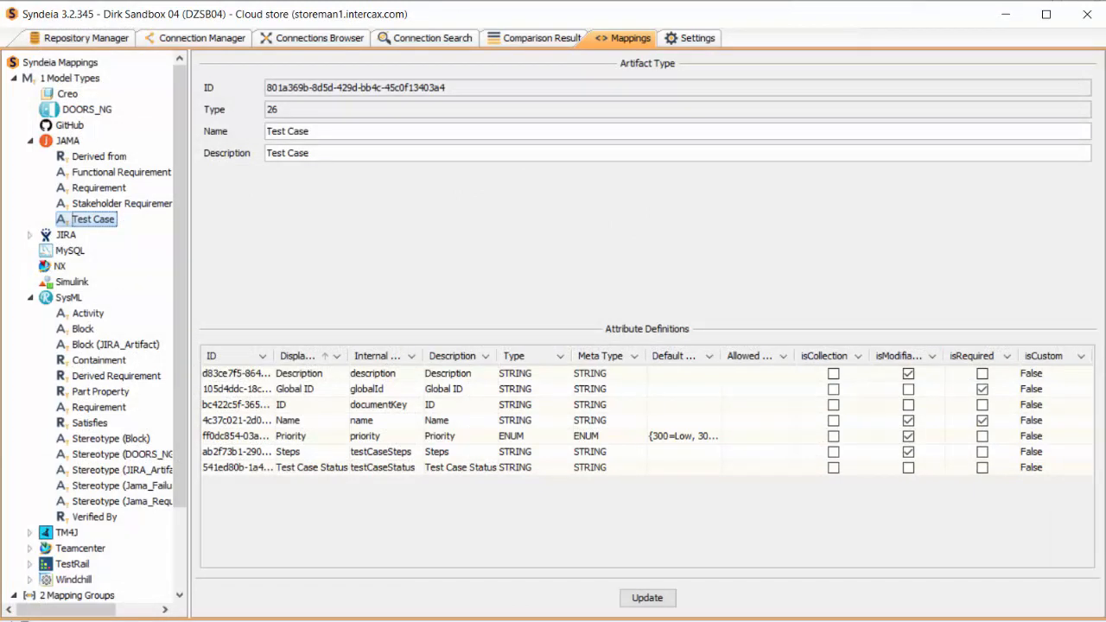
Add a relation type to the JAMA model type with "Verified by" as its type, name and description
{"action": "right_click", "coordinate": [95, 144]}
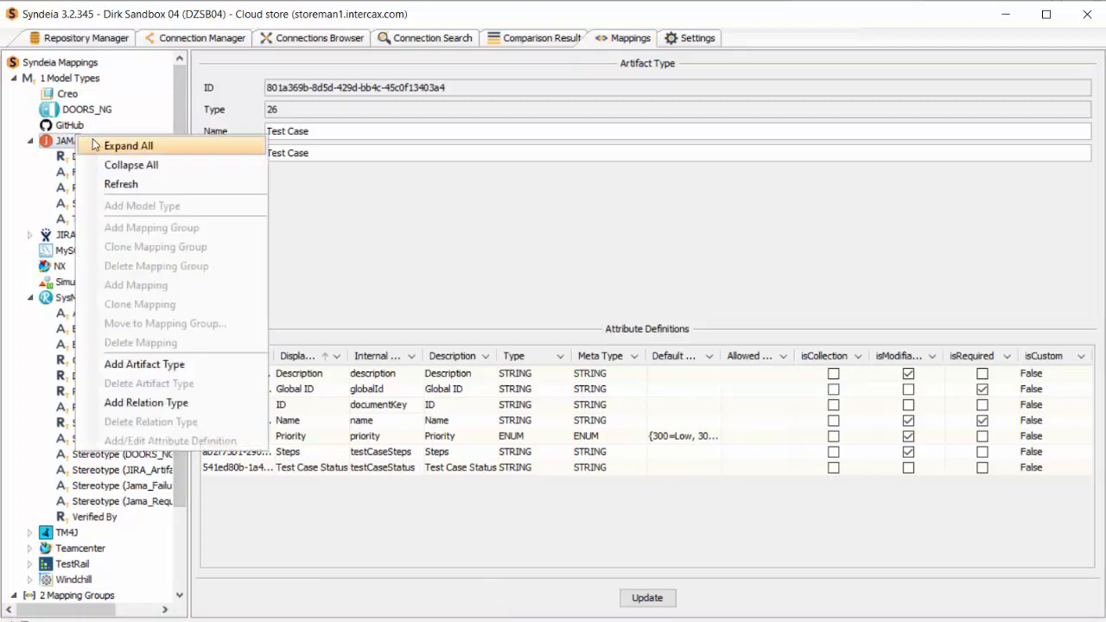
{"action": "left_click", "coordinate": [145, 402]}
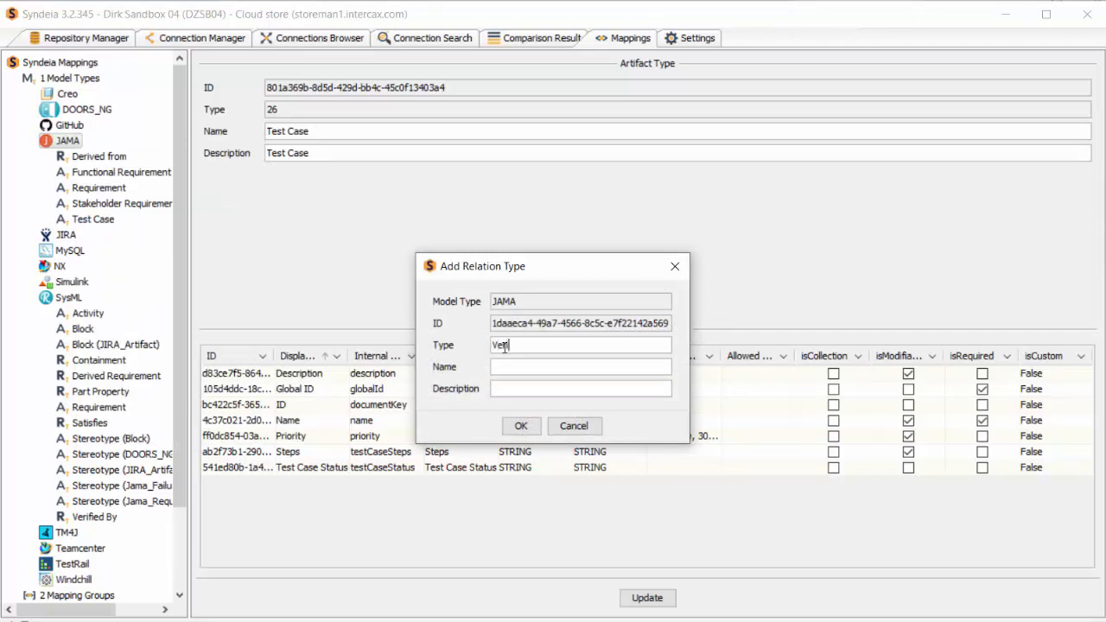
{"action": "type", "text": "Verified by"}
{"action": "left_click_drag", "start_coordinate": [547, 349], "coordinate": [482, 349]}
{"action": "key", "text": "ctrl+c"}
{"action": "left_click", "coordinate": [504, 368]}
{"action": "key", "text": "ctrl+v"}
{"action": "left_click", "coordinate": [523, 426]}
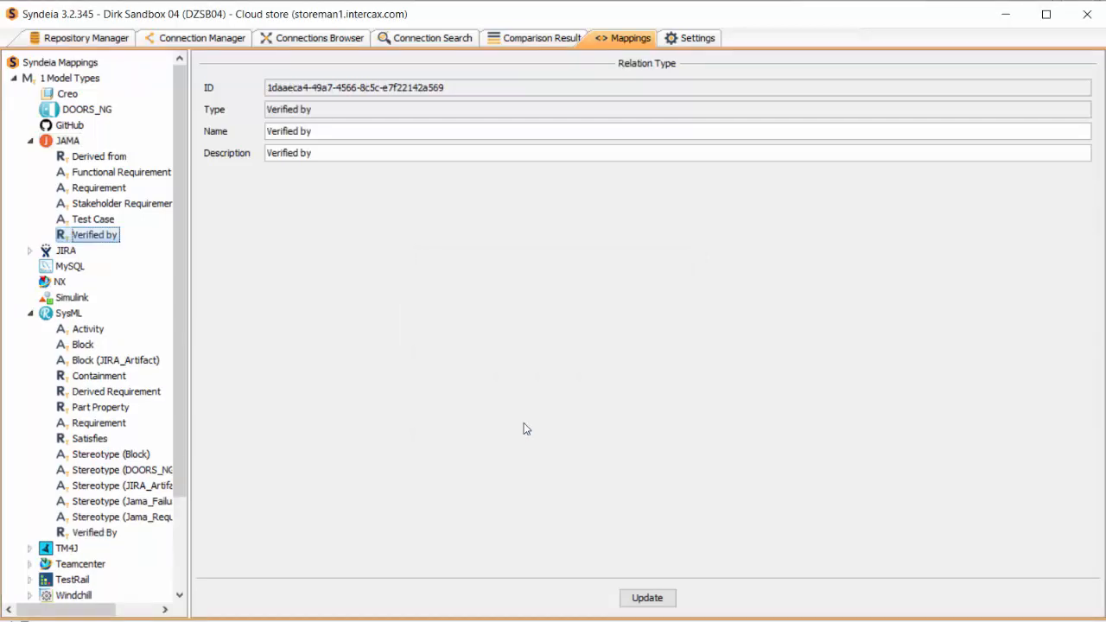
Review the artifact and relation types of JAMA and SysML, and add a new mapping to the SysML-Jama mapping group
{"action": "left_click", "coordinate": [72, 141]}
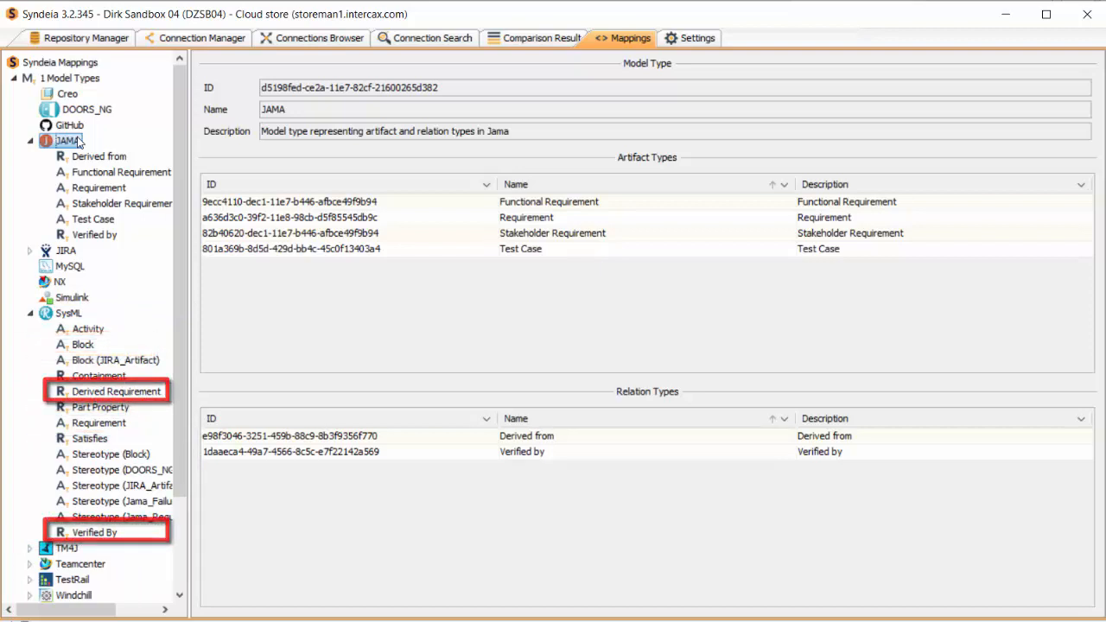
{"action": "left_click", "coordinate": [50, 316]}
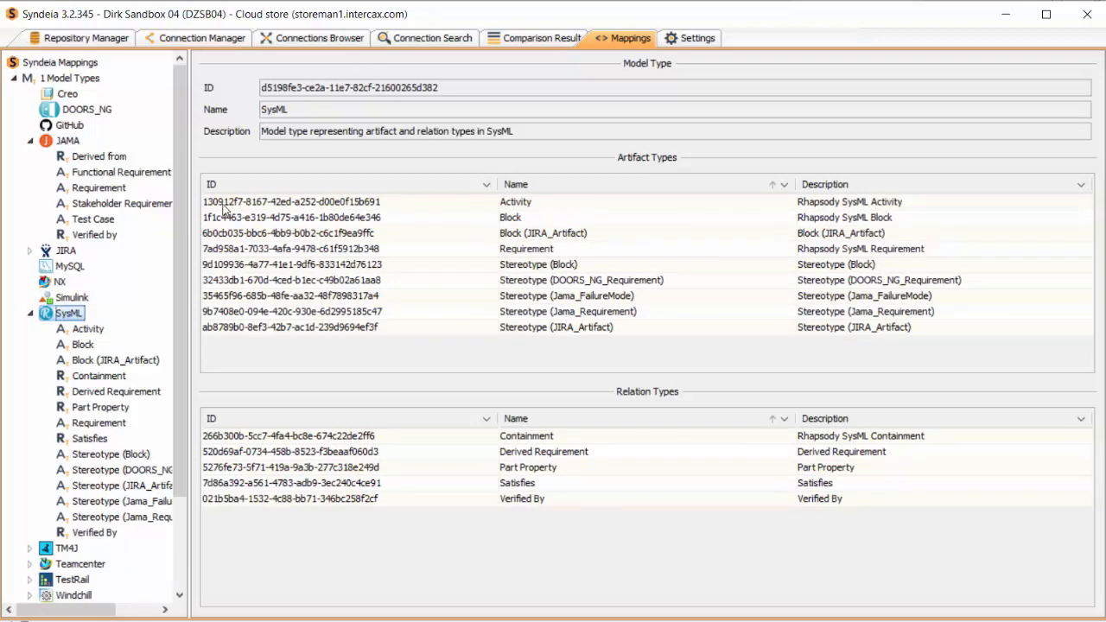
{"action": "left_click_drag", "start_coordinate": [184, 203], "coordinate": [177, 429]}
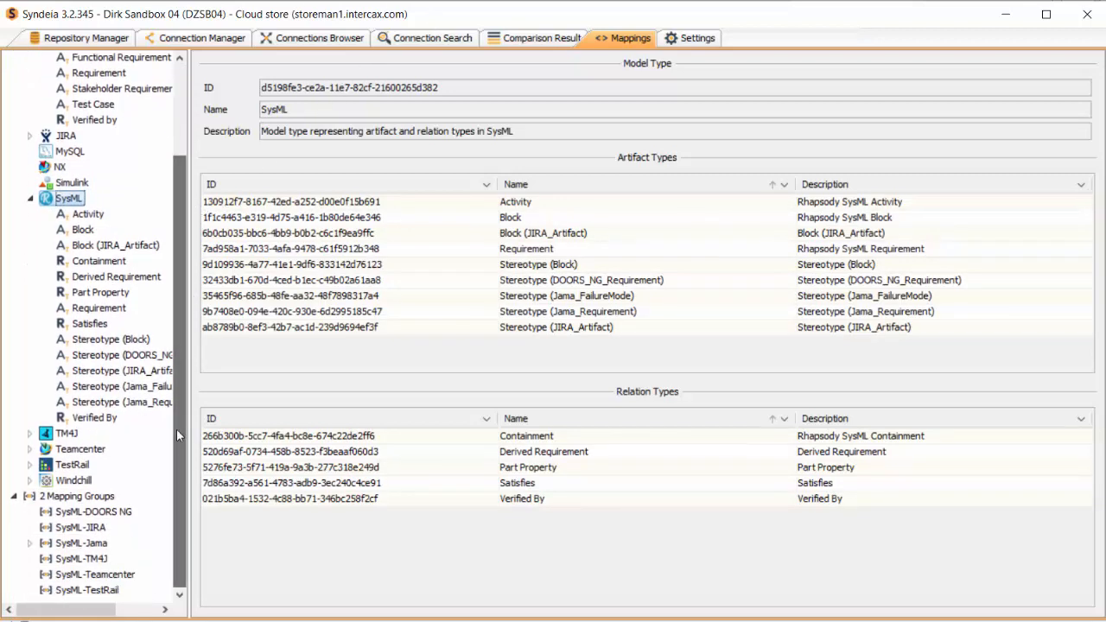
{"action": "left_click", "coordinate": [62, 544]}
{"action": "right_click", "coordinate": [61, 543]}
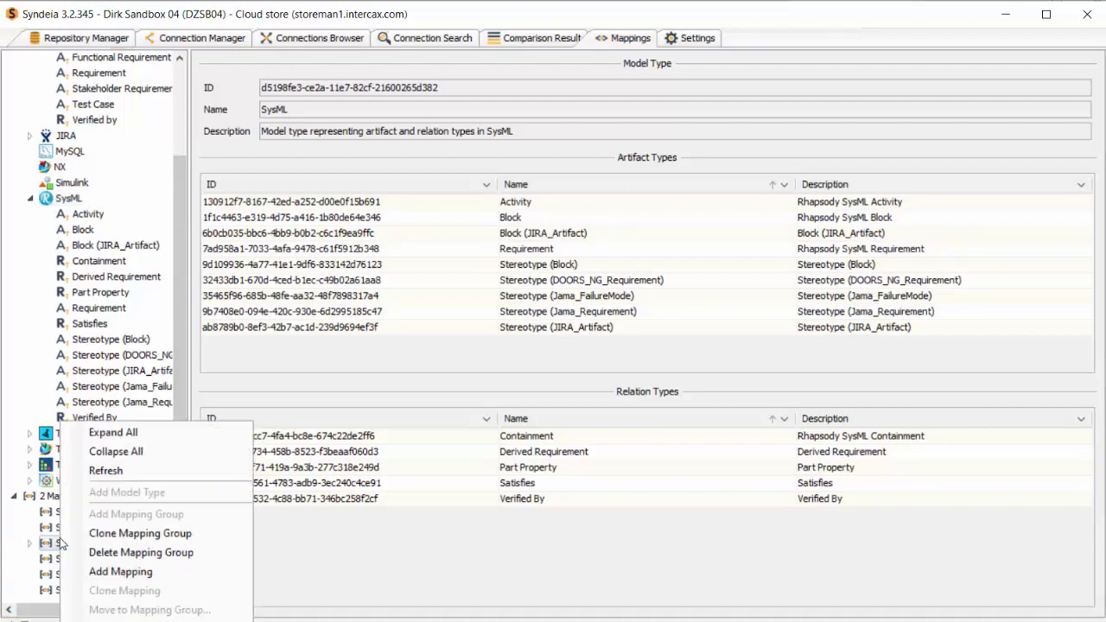
{"action": "left_click", "coordinate": [117, 572]}
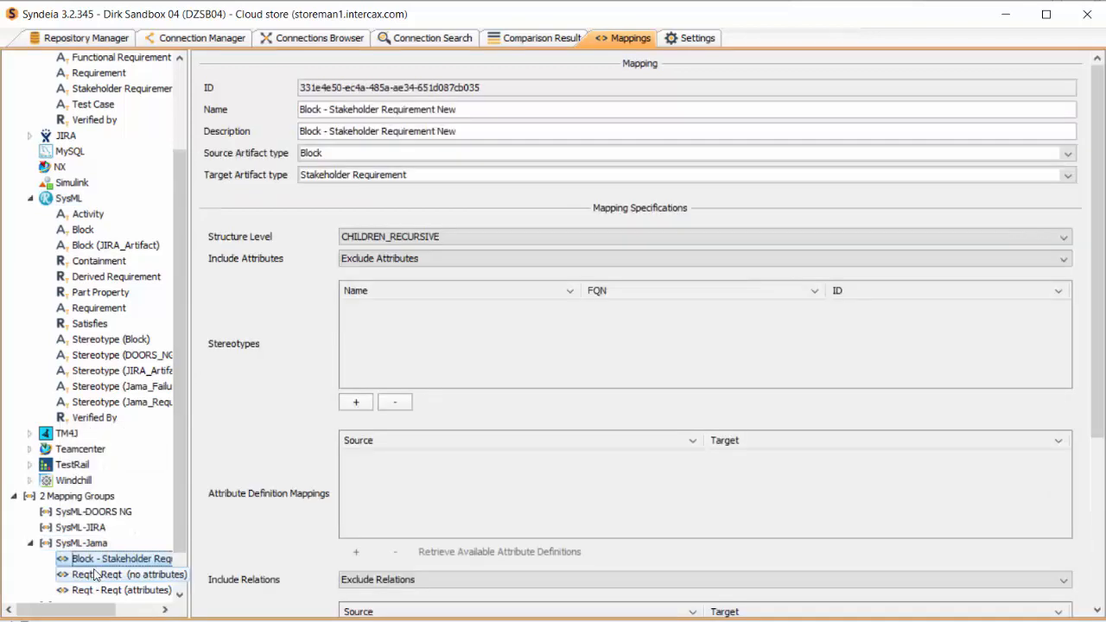
Set both the source and the target artifact type of the new mapping to Requirement
{"action": "left_click", "coordinate": [353, 153]}
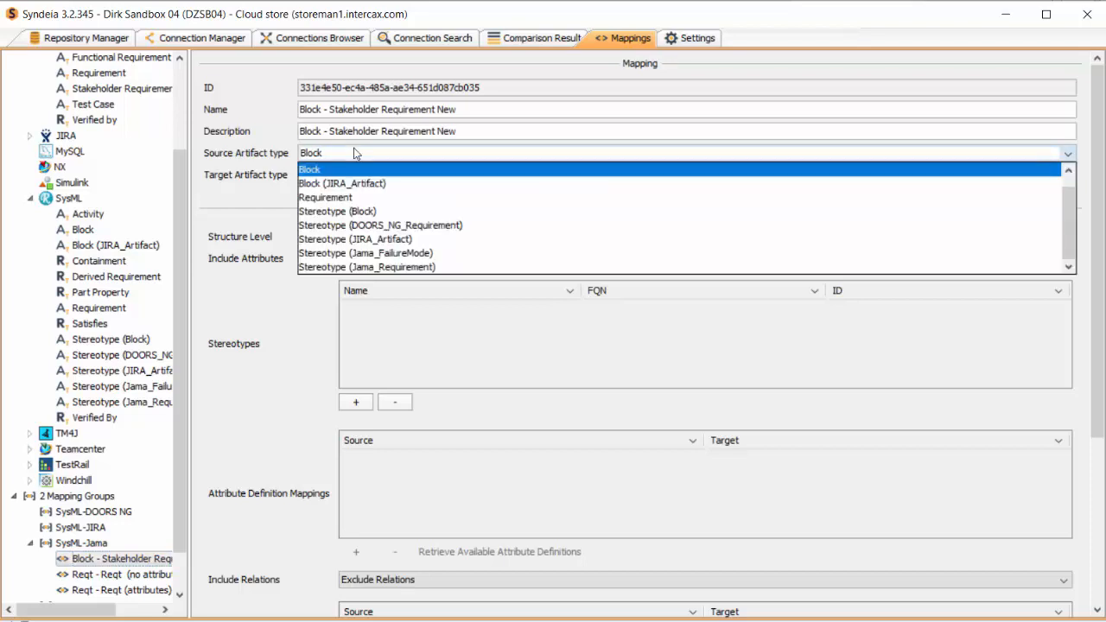
{"action": "left_click", "coordinate": [344, 197]}
{"action": "left_click", "coordinate": [384, 177]}
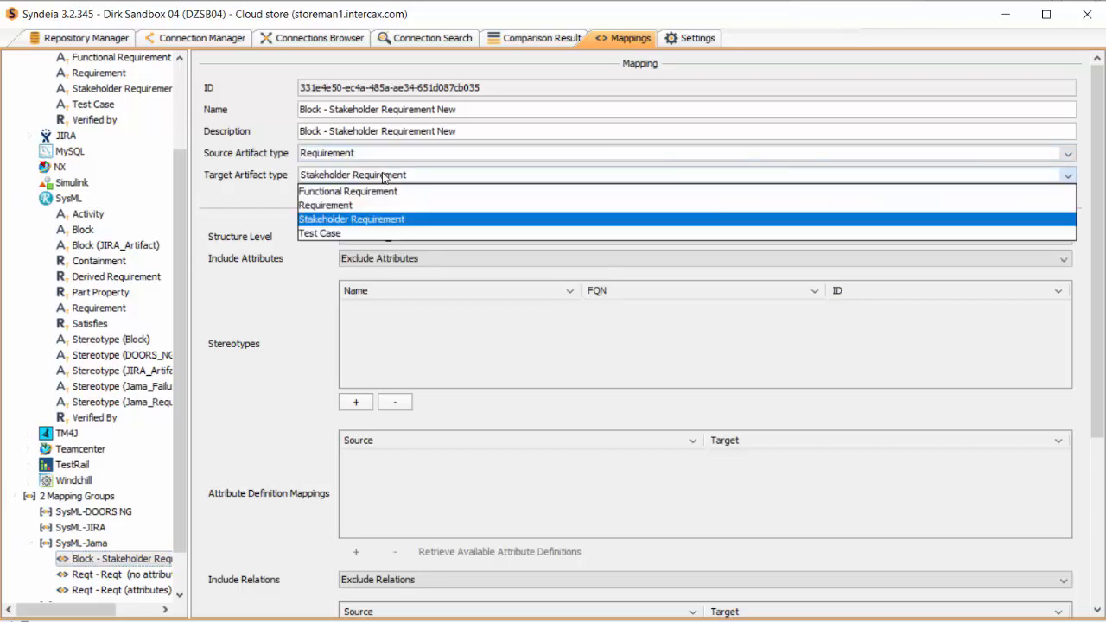
{"action": "left_click", "coordinate": [343, 204]}
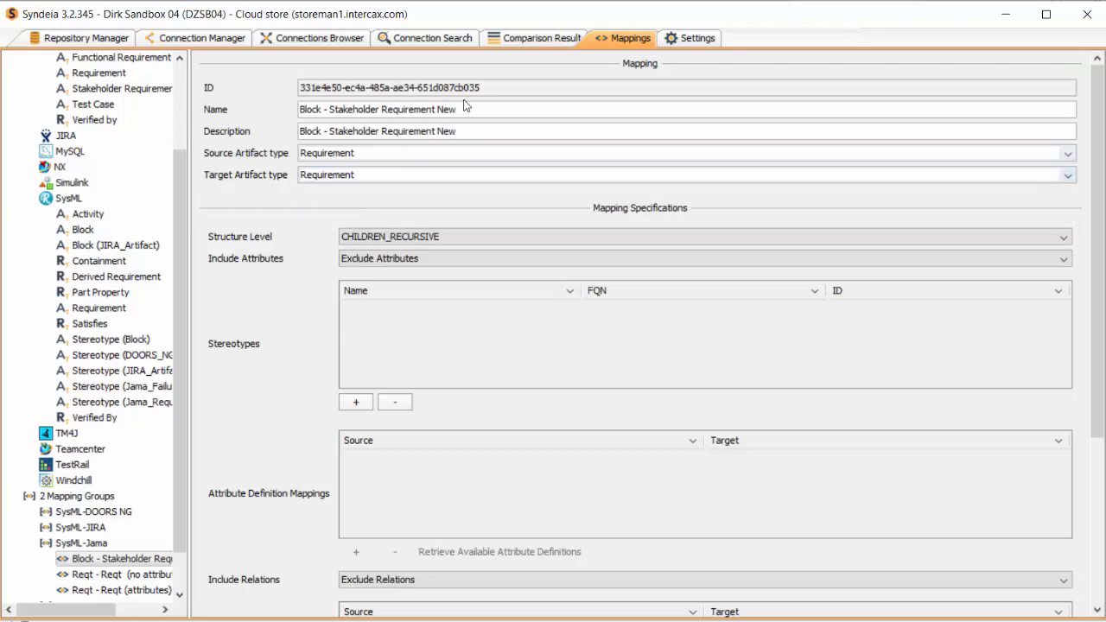
Replace the mapping's name and description with "Reqt - Reqt (relations)"
{"action": "left_click_drag", "start_coordinate": [458, 108], "coordinate": [255, 111]}
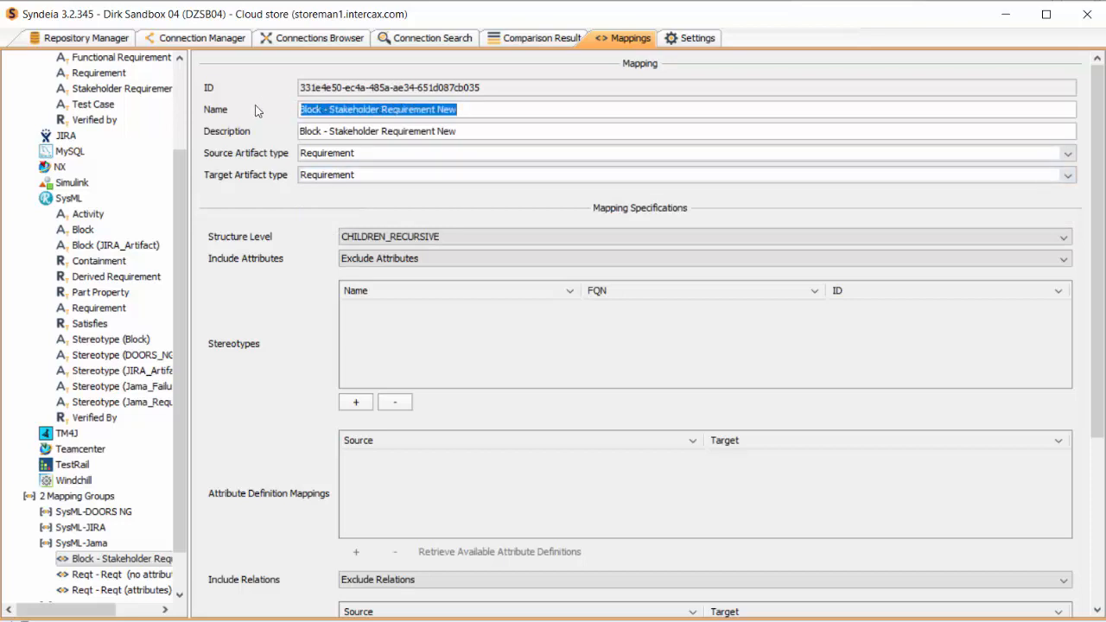
{"action": "type", "text": "Reqt - Reqt (relations"}
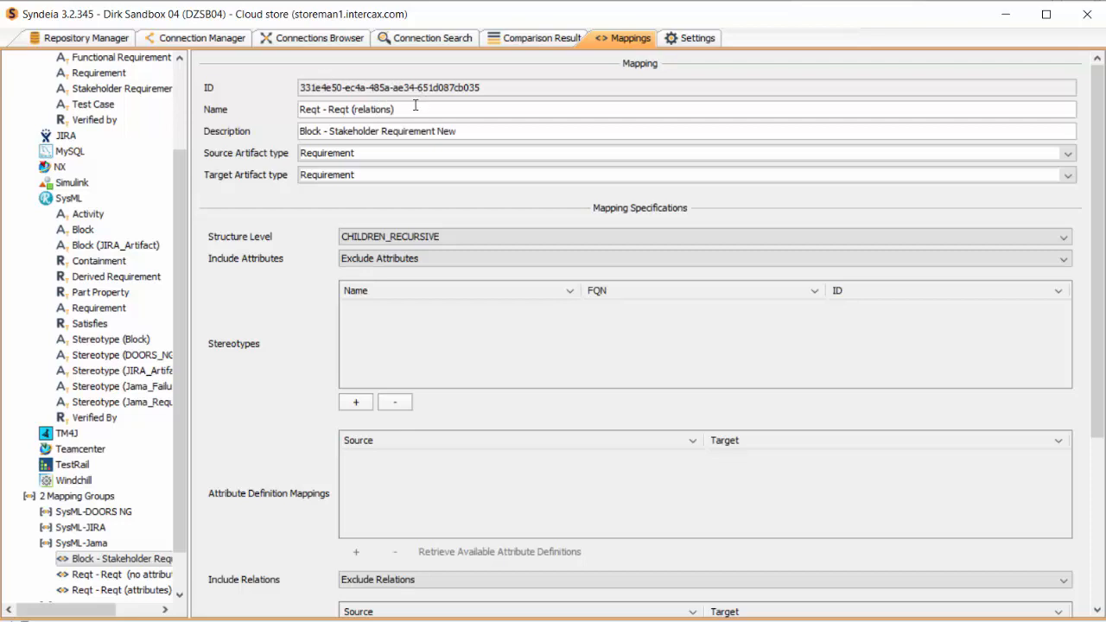
{"action": "triple_click", "coordinate": [384, 107]}
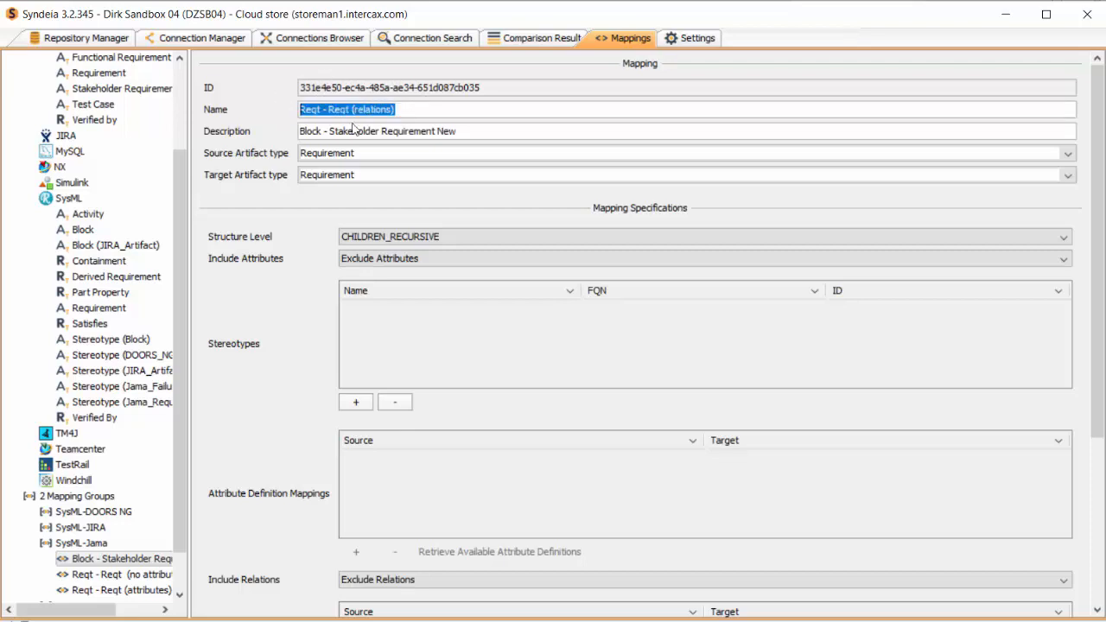
{"action": "left_click_drag", "start_coordinate": [481, 131], "coordinate": [288, 128]}
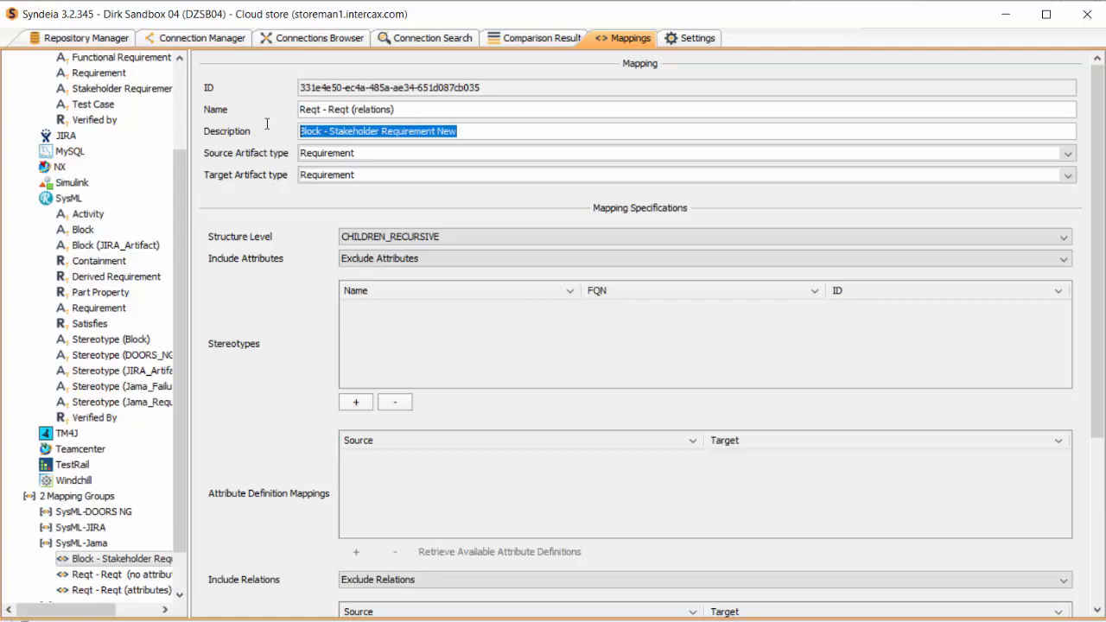
{"action": "key", "text": "ctrl+v"}
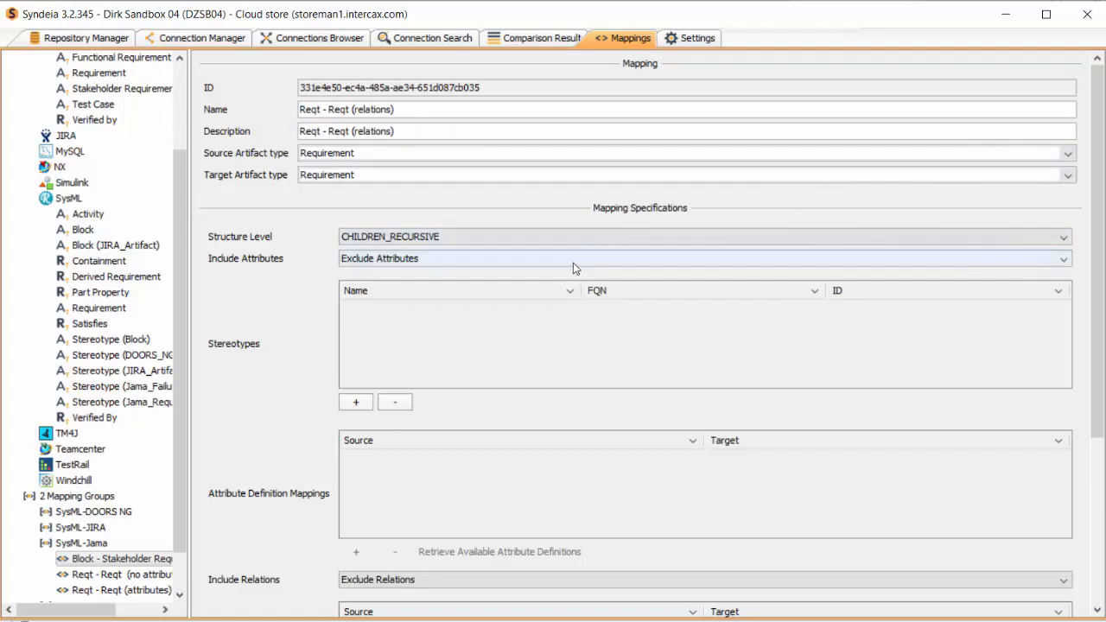
Set the mapping's structure level to CHILDREN_RECURSIVE and its attribute option to Include Attributes
{"action": "left_click", "coordinate": [478, 236]}
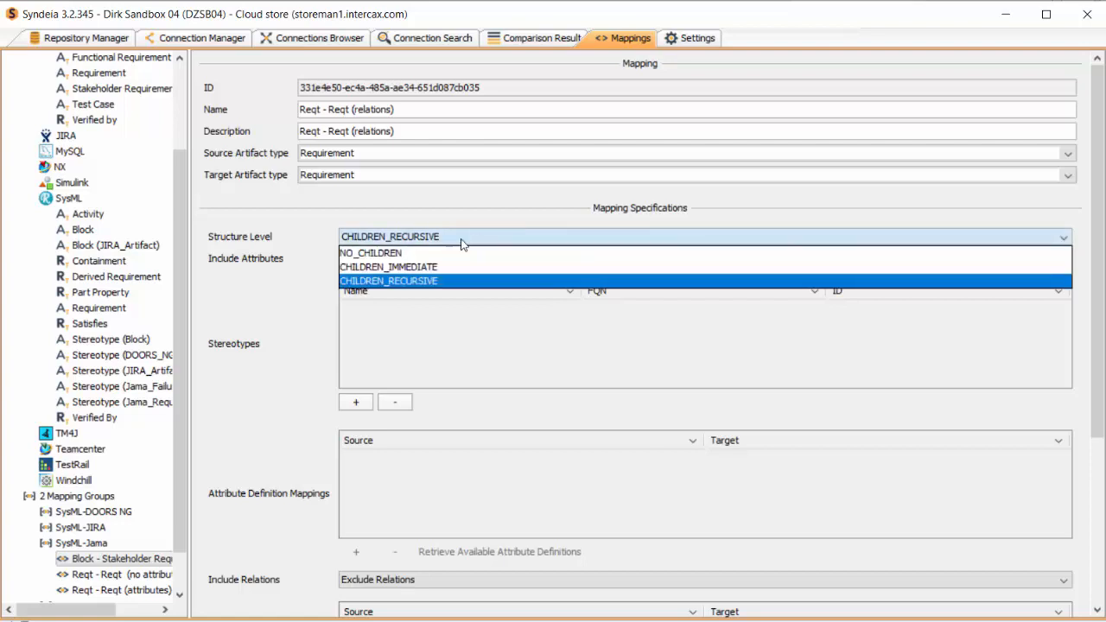
{"action": "left_click", "coordinate": [426, 279]}
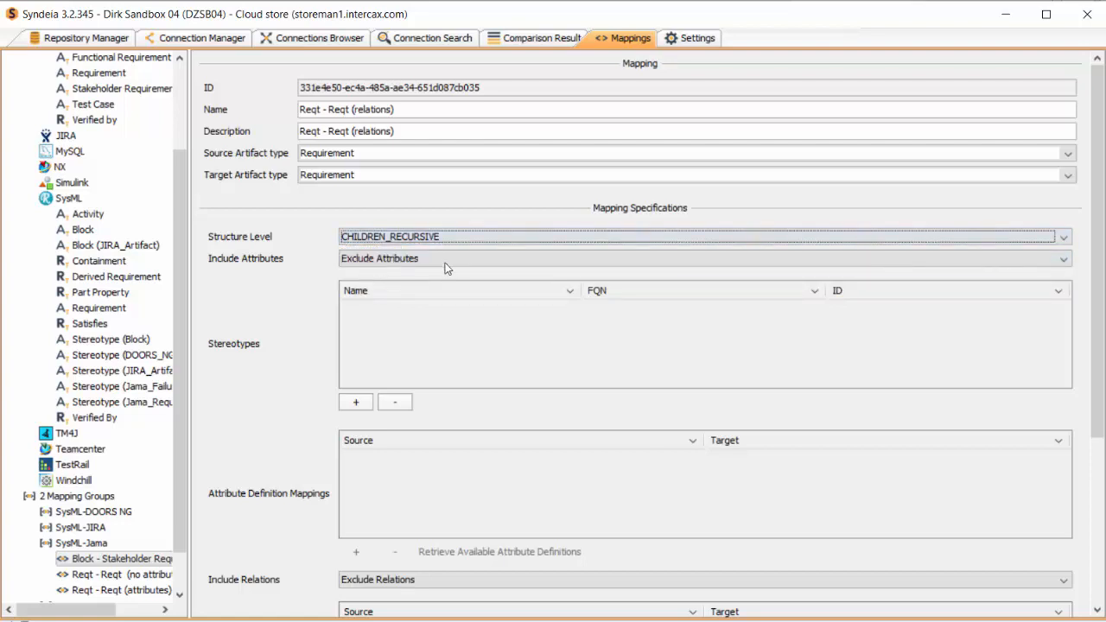
{"action": "left_click", "coordinate": [441, 261]}
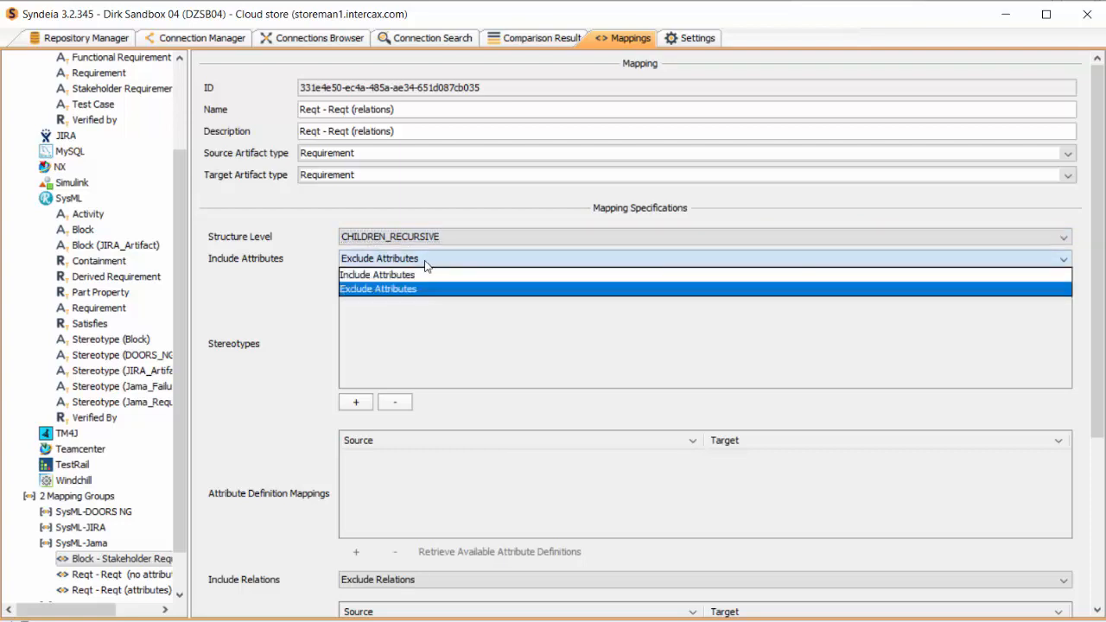
{"action": "left_click", "coordinate": [422, 275]}
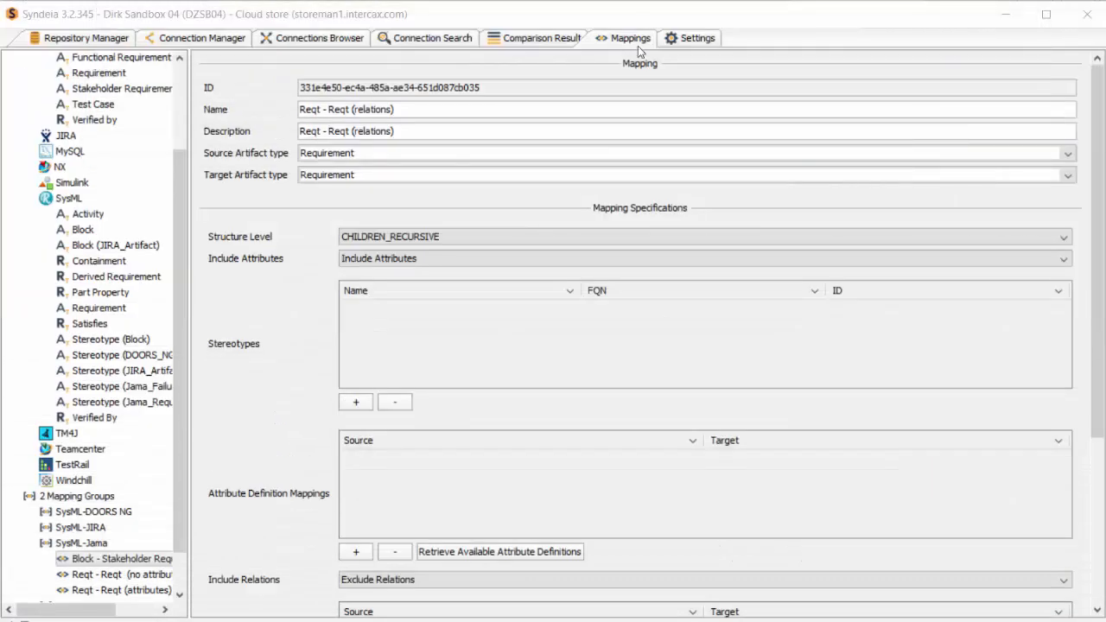
Add the Jama_Requirement stereotype from Syndeia Mapping Tutorial - Custom Stereotypes to the mapping
{"action": "left_click", "coordinate": [356, 402]}
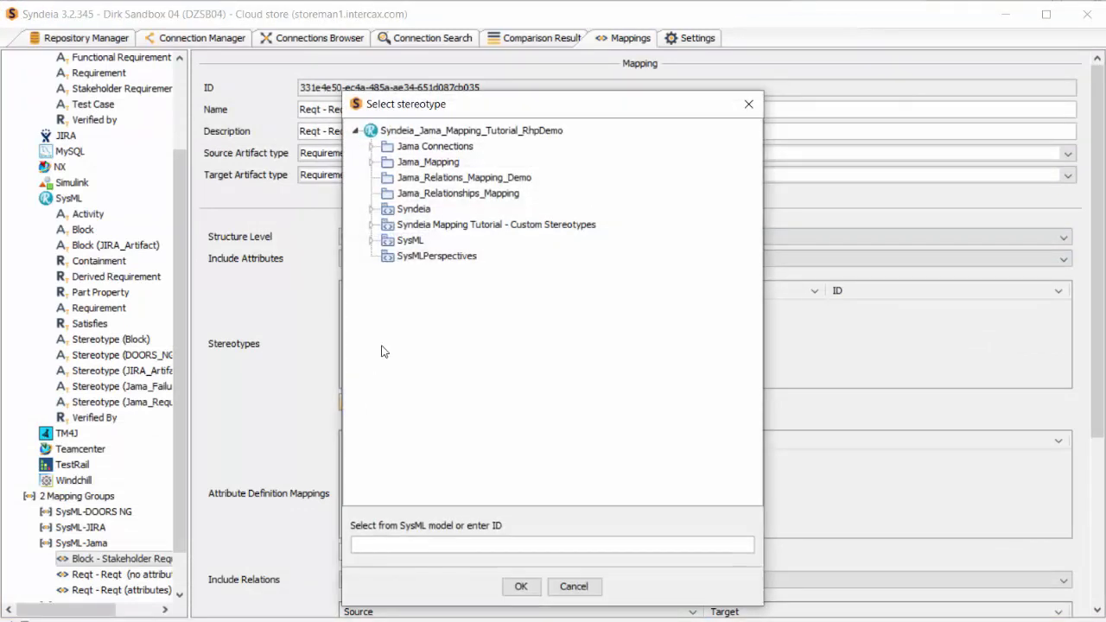
{"action": "left_click", "coordinate": [371, 224]}
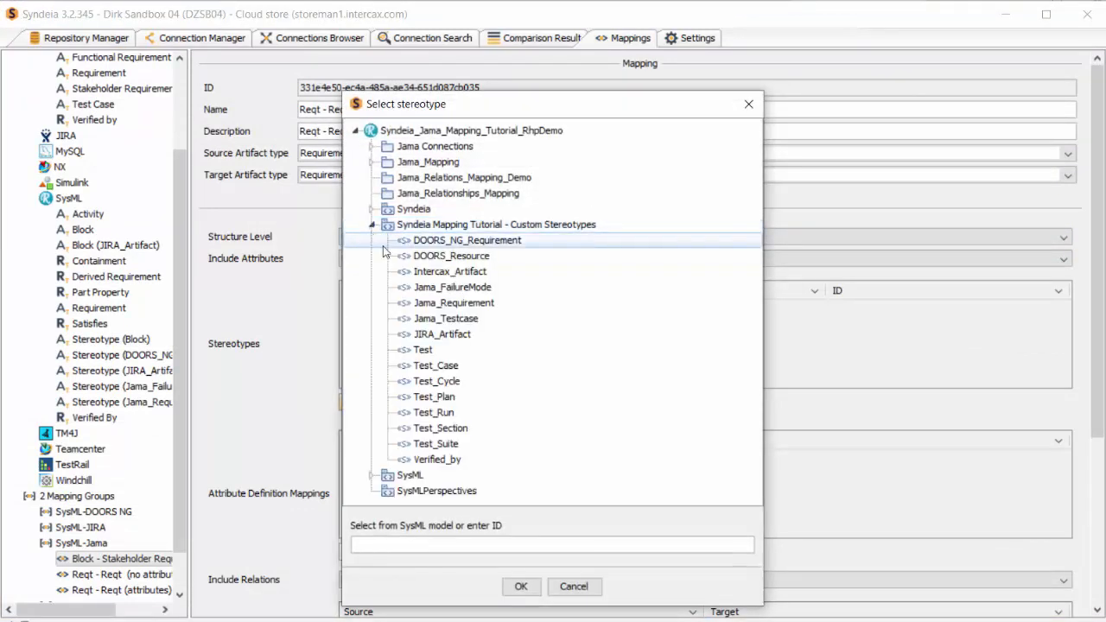
{"action": "left_click", "coordinate": [432, 306]}
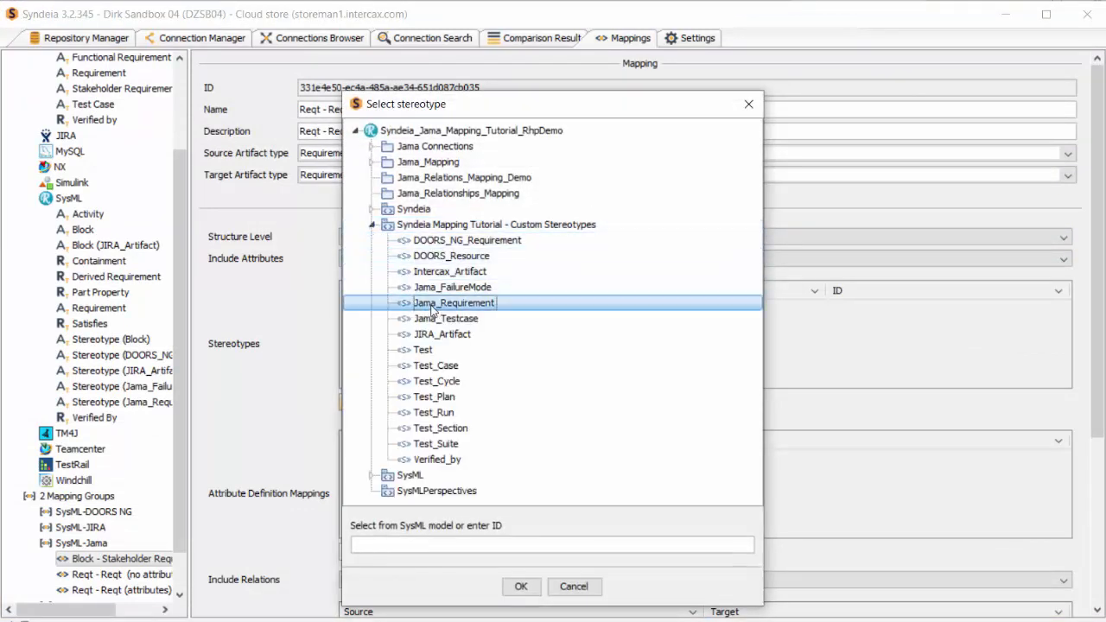
{"action": "left_click", "coordinate": [521, 587]}
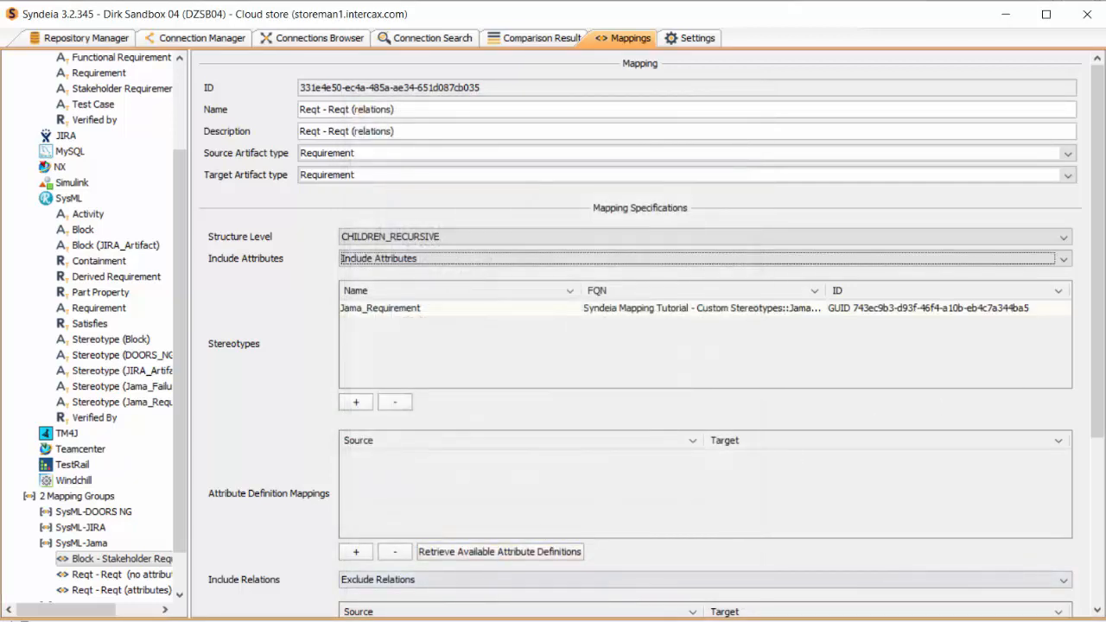
Add an attribute definition mapping from the source ID [owner: Requirement] to the target ID (documentKey)
{"action": "left_click_drag", "start_coordinate": [1097, 240], "coordinate": [1099, 363]}
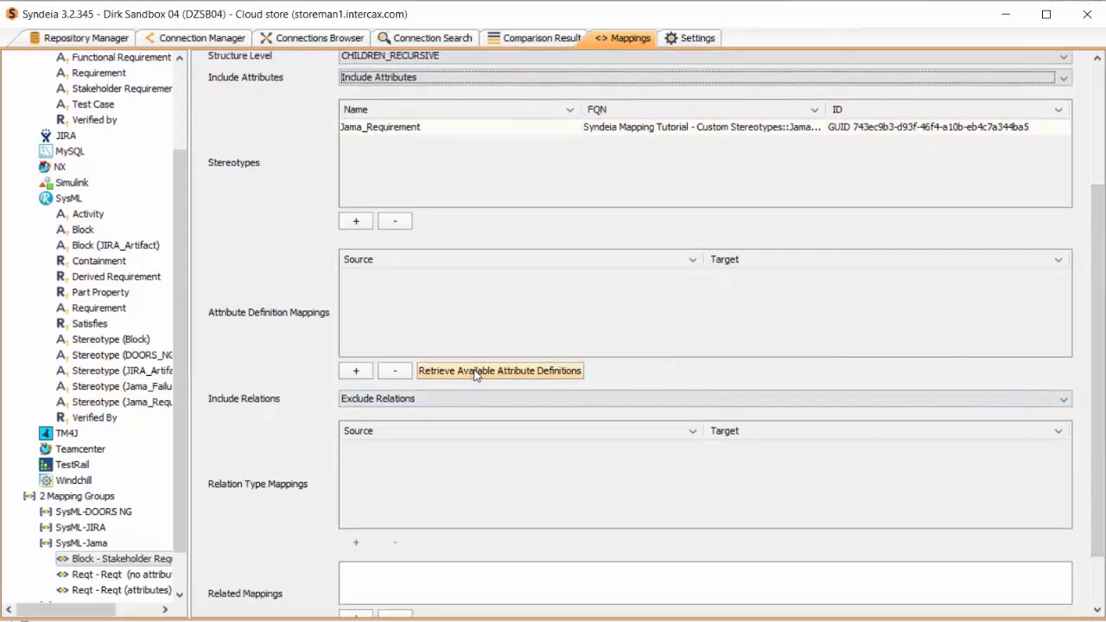
{"action": "left_click", "coordinate": [357, 372]}
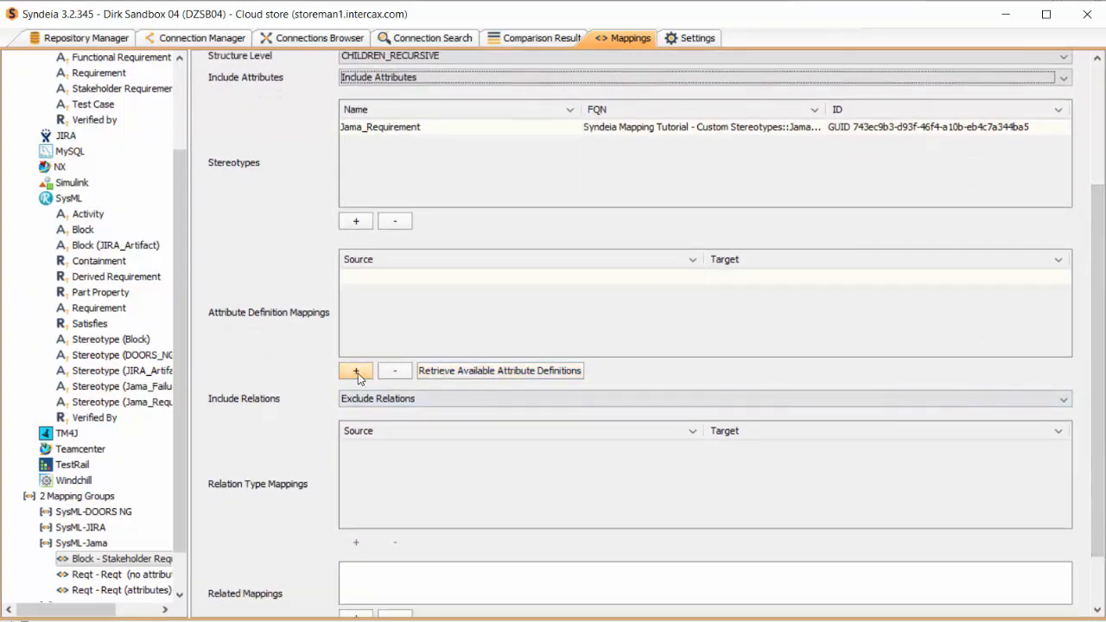
{"action": "left_click", "coordinate": [415, 273]}
{"action": "left_click", "coordinate": [408, 278]}
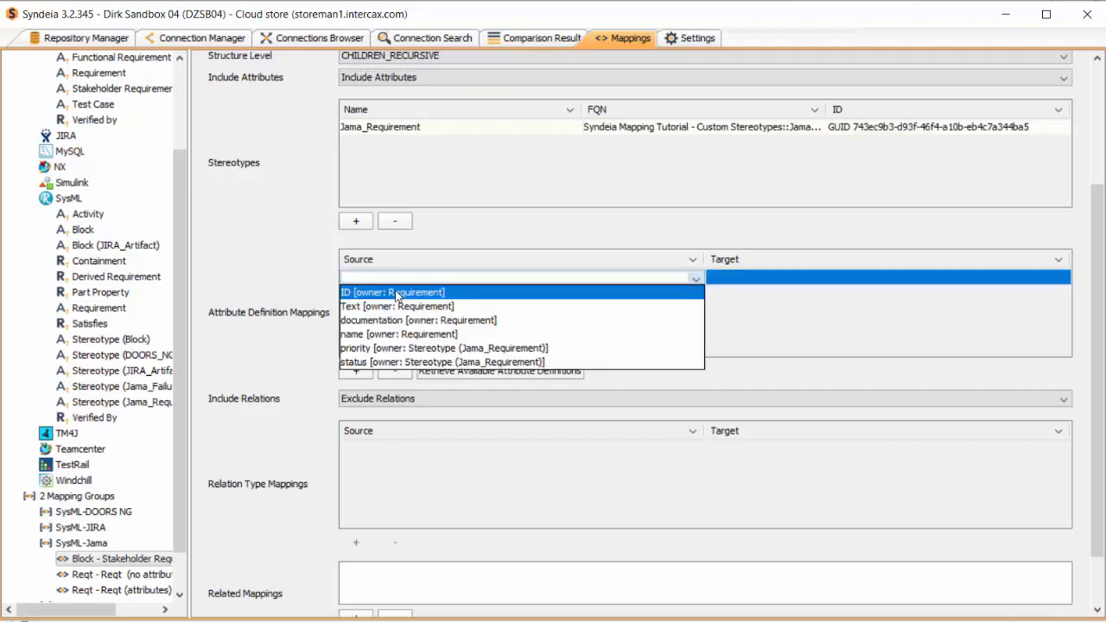
{"action": "left_click", "coordinate": [396, 295]}
{"action": "left_click", "coordinate": [749, 280]}
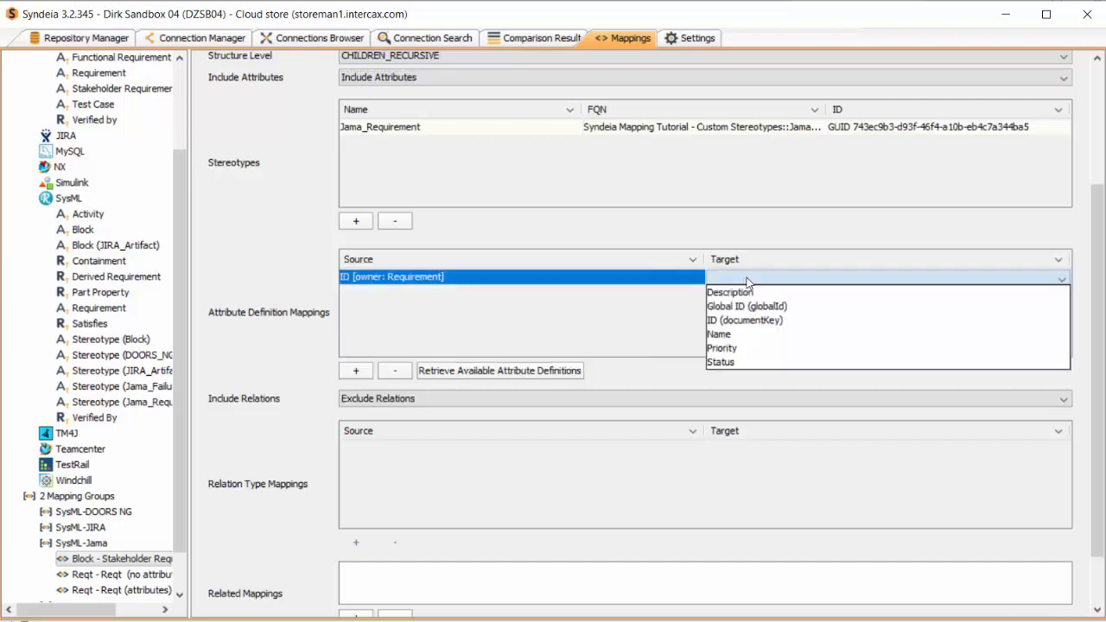
{"action": "left_click", "coordinate": [739, 322]}
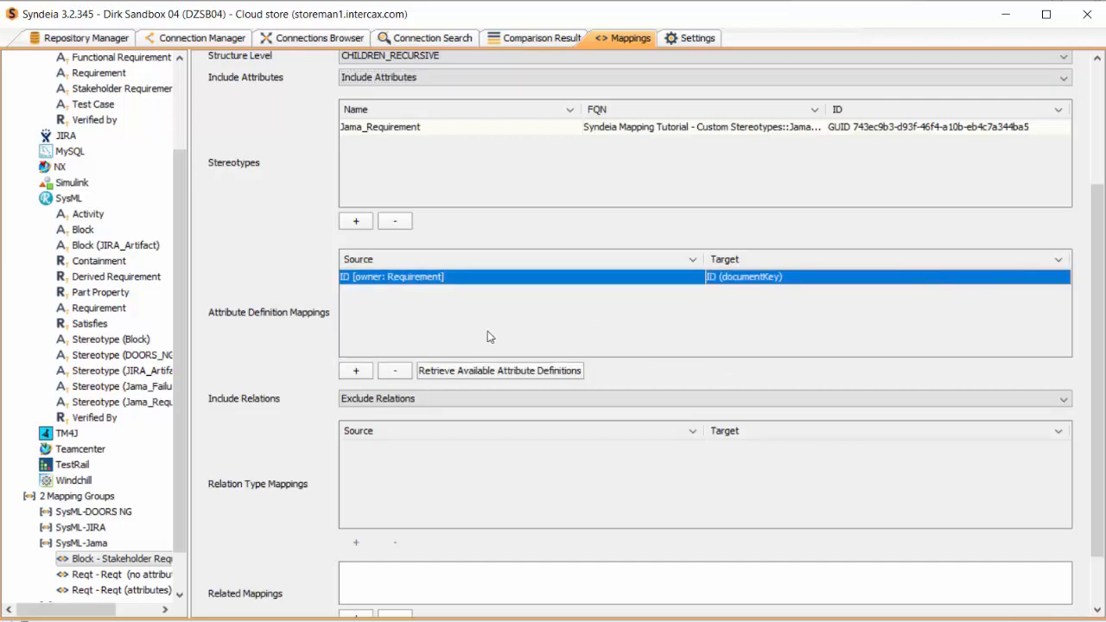
Add an attribute definition mapping from the source Text [owner: Requirement] to the target Description
{"action": "left_click", "coordinate": [358, 370]}
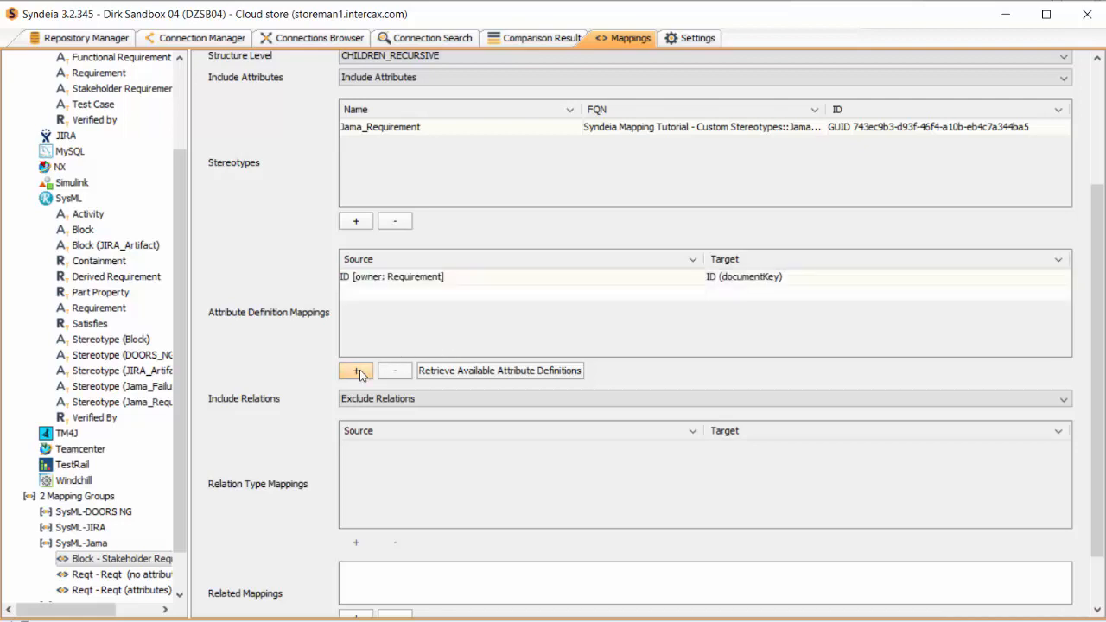
{"action": "left_click", "coordinate": [384, 295]}
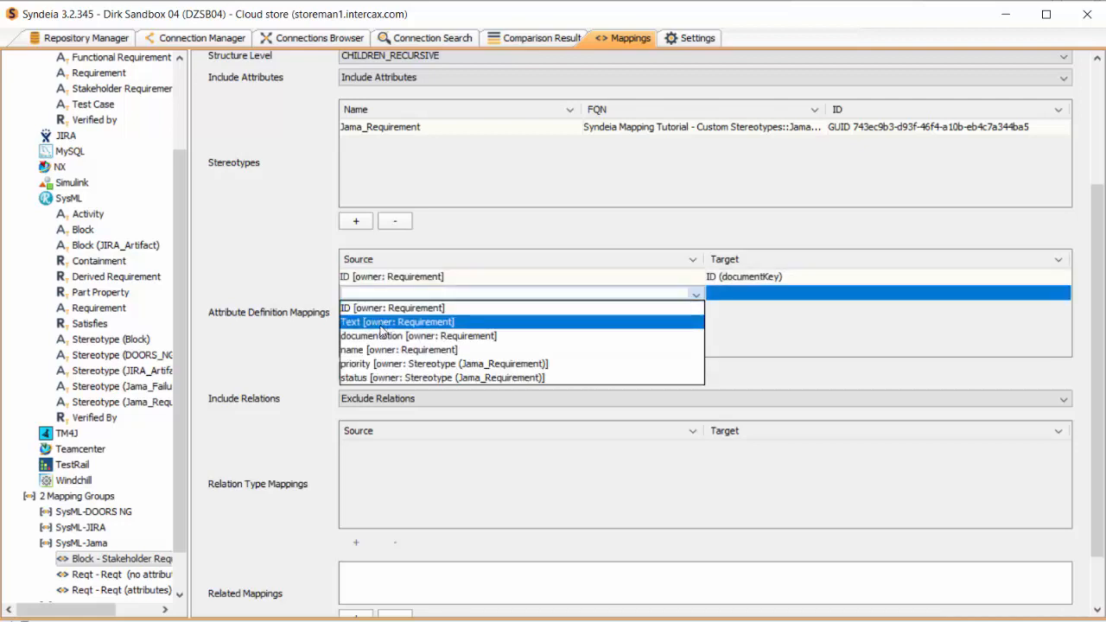
{"action": "left_click", "coordinate": [382, 322]}
{"action": "left_click", "coordinate": [727, 294]}
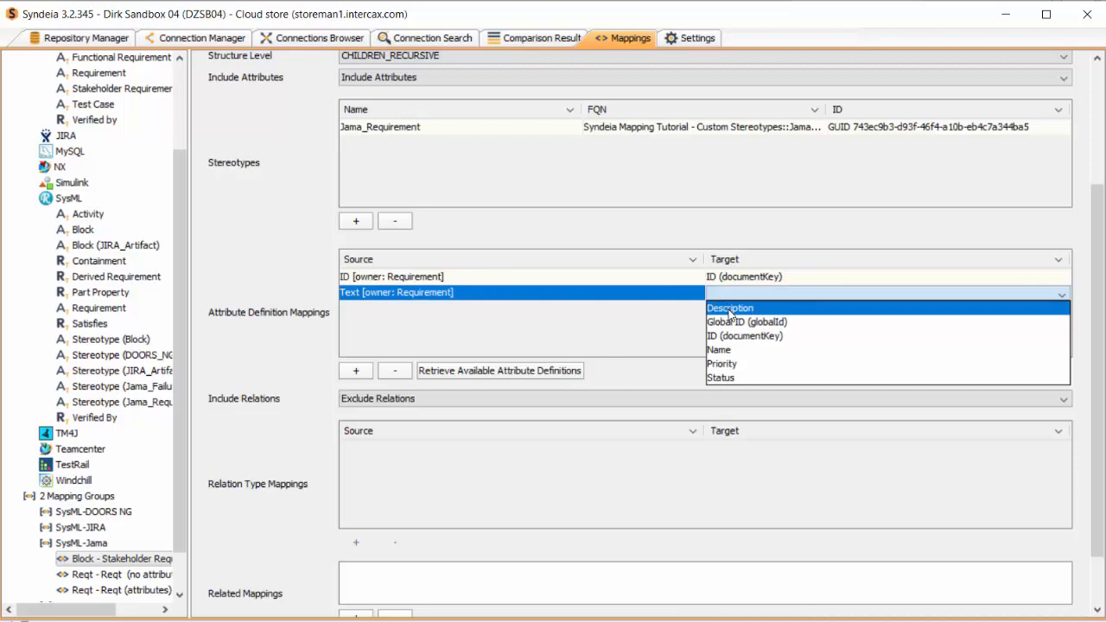
{"action": "left_click", "coordinate": [729, 307]}
Add an attribute definition mapping from the Jama_Requirement stereotype's status to the target Status
{"action": "left_click", "coordinate": [355, 370]}
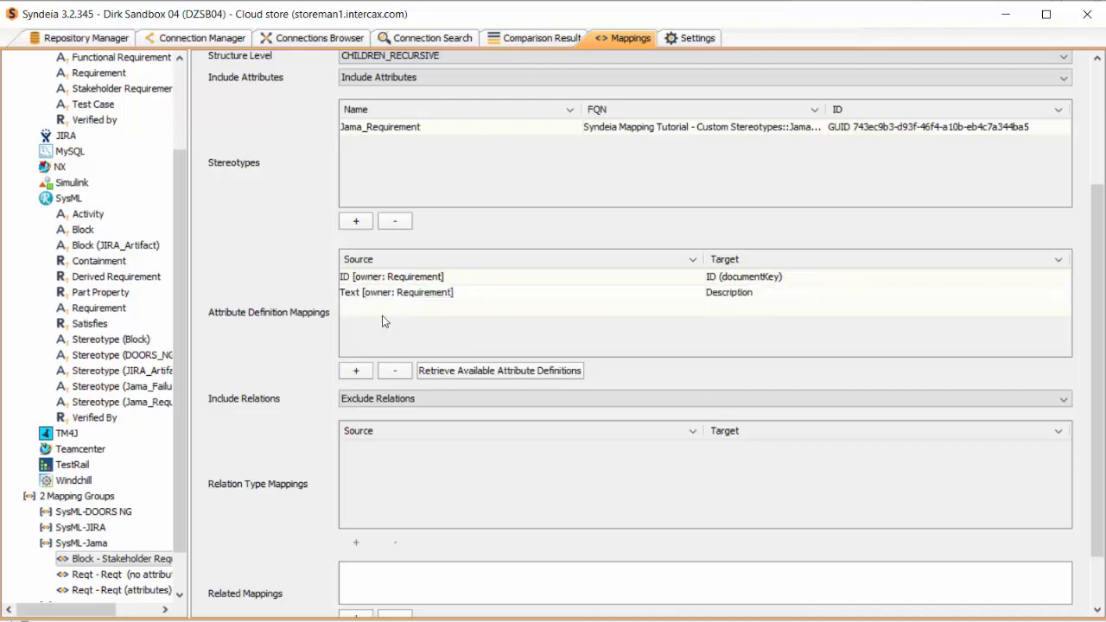
{"action": "left_click", "coordinate": [383, 308]}
{"action": "left_click", "coordinate": [352, 393]}
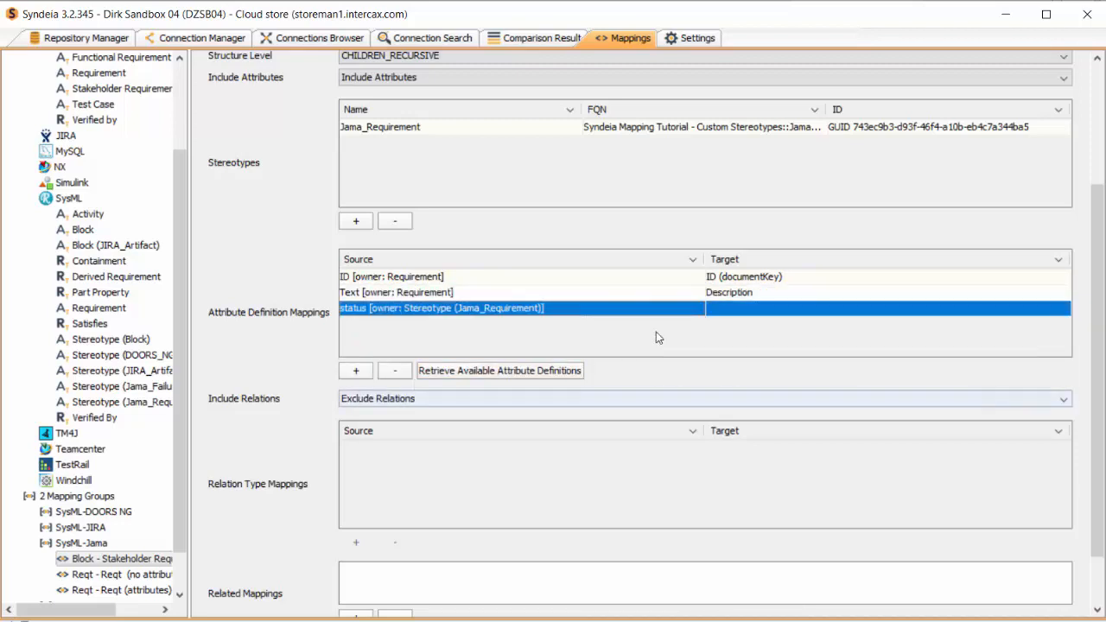
{"action": "left_click", "coordinate": [715, 313]}
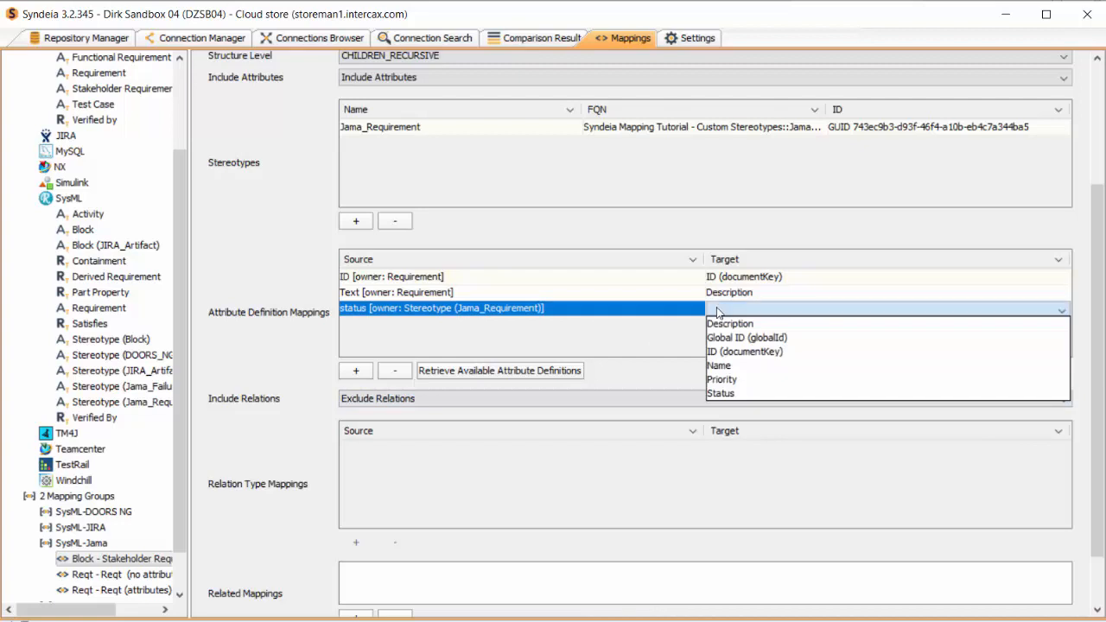
{"action": "left_click", "coordinate": [731, 393]}
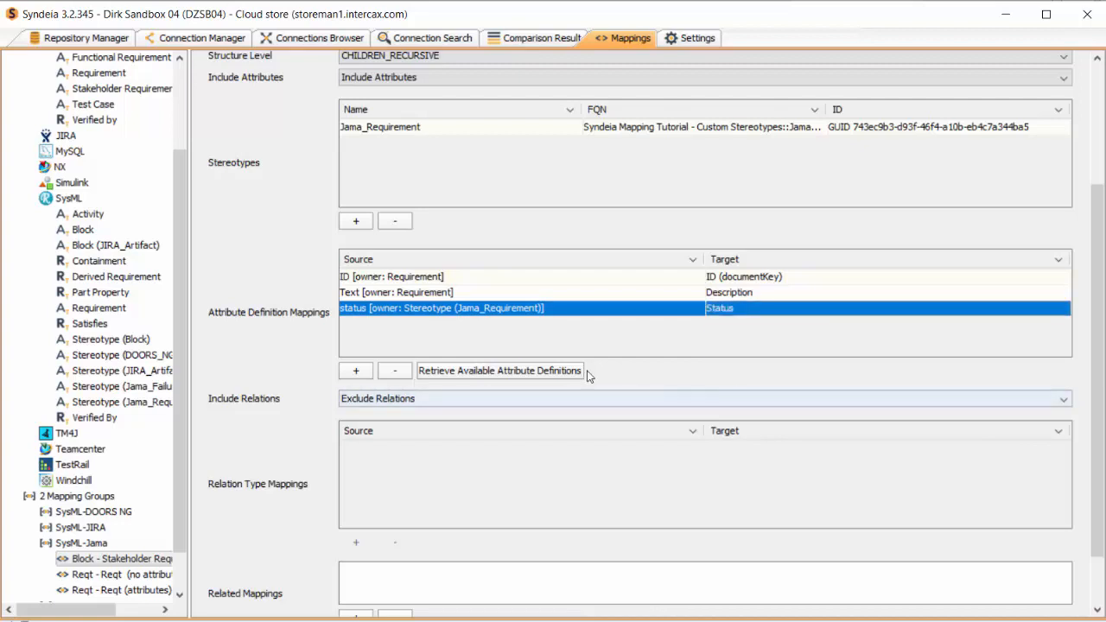
Add an attribute definition mapping from the Jama_Requirement stereotype's priority to the target Priority
{"action": "left_click", "coordinate": [355, 370]}
{"action": "left_click", "coordinate": [369, 326]}
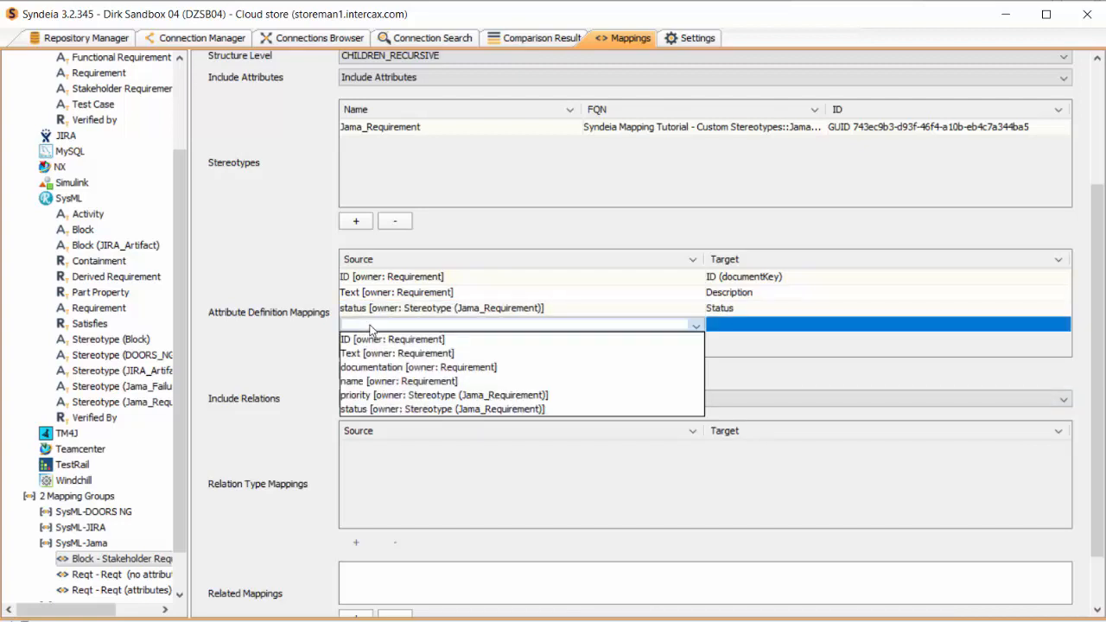
{"action": "left_click", "coordinate": [381, 395]}
{"action": "left_click", "coordinate": [718, 324]}
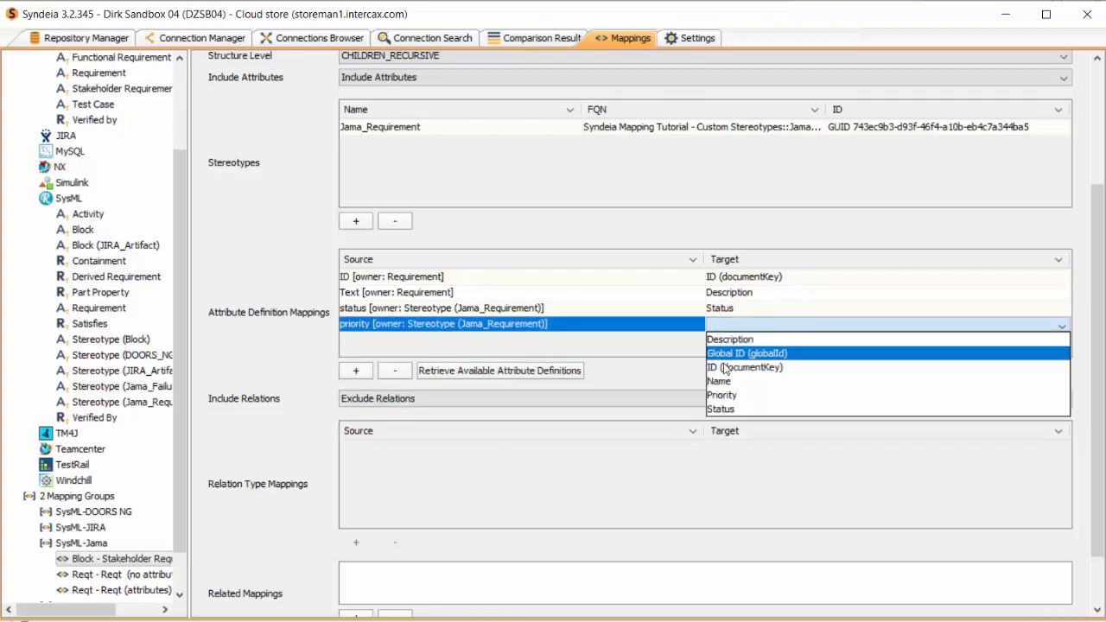
{"action": "left_click", "coordinate": [723, 399]}
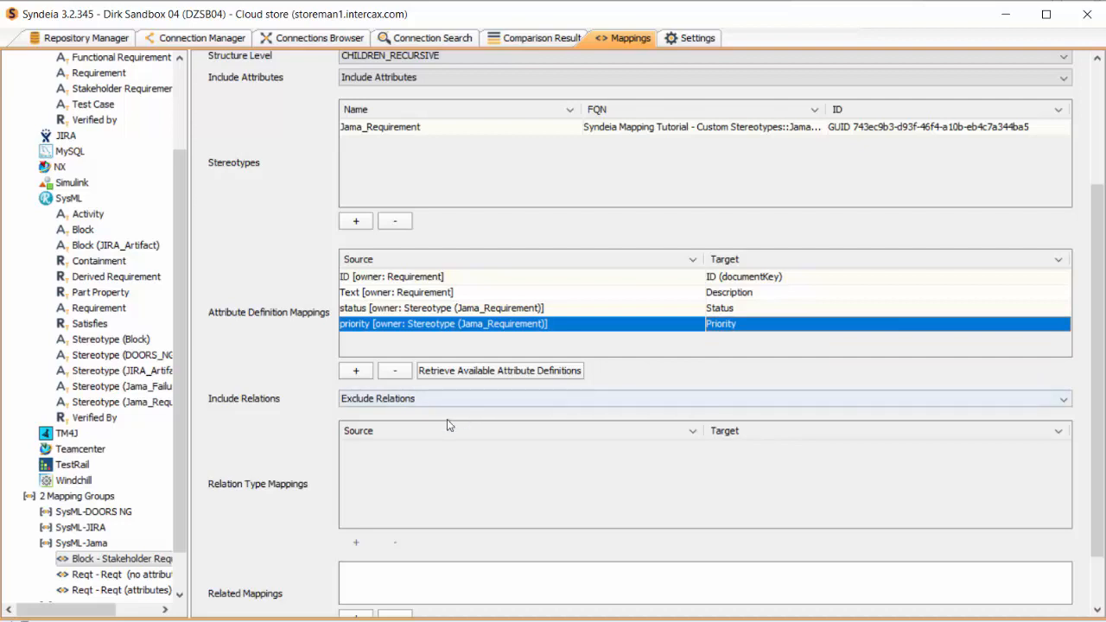
Set the mapping's relation option to Include Relations and map Derived Requirement (Dependency) to Derived from
{"action": "left_click", "coordinate": [435, 401]}
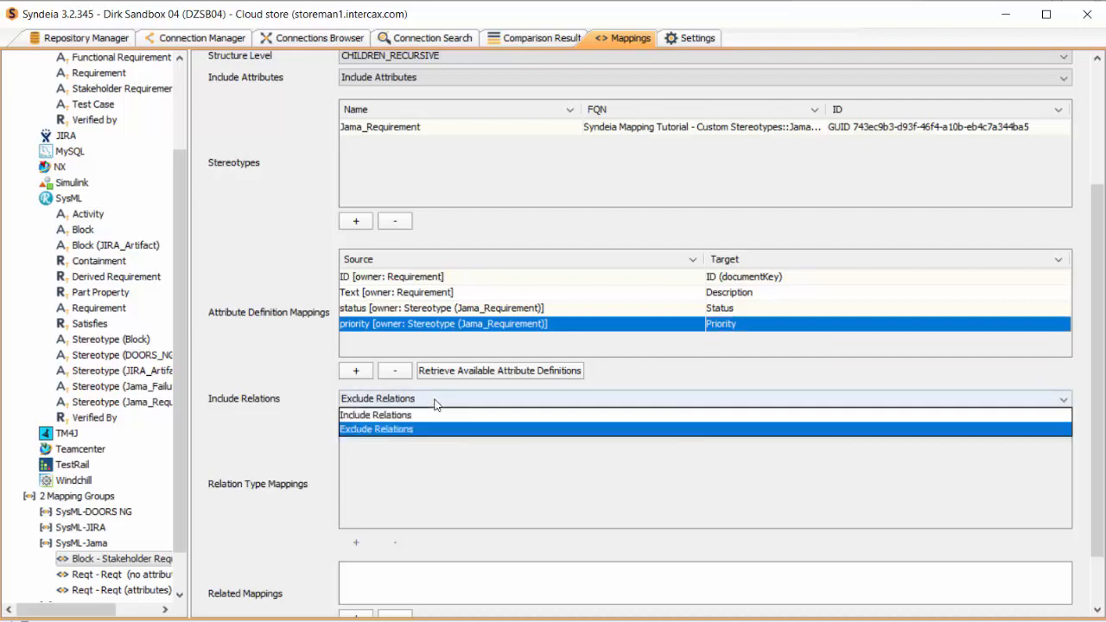
{"action": "left_click", "coordinate": [414, 416]}
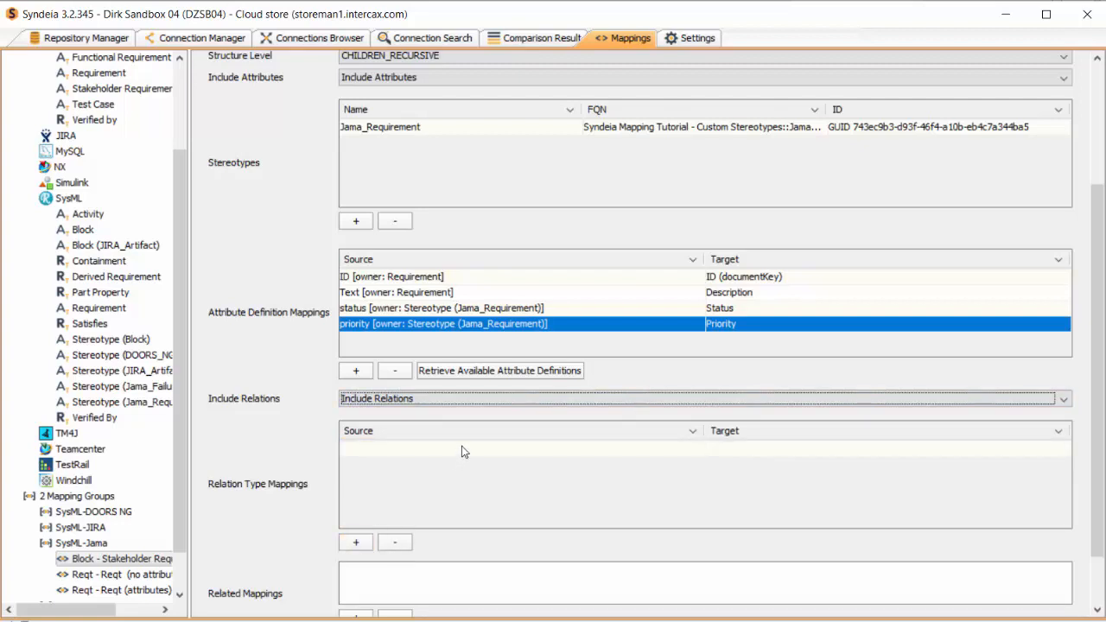
{"action": "left_click", "coordinate": [463, 451]}
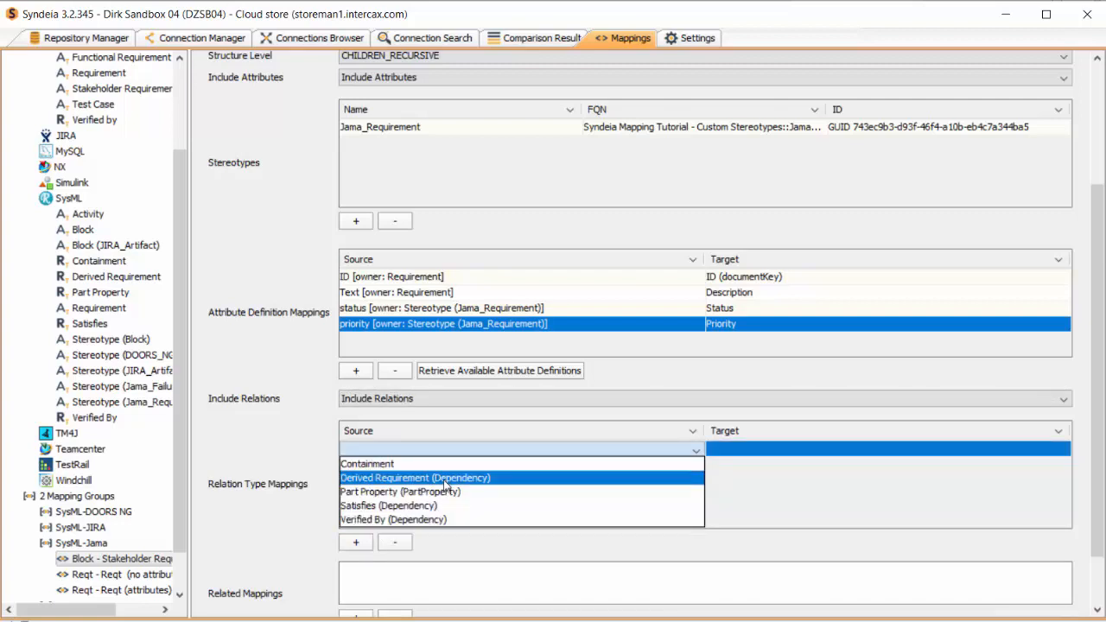
{"action": "left_click", "coordinate": [444, 481]}
{"action": "left_click", "coordinate": [718, 451]}
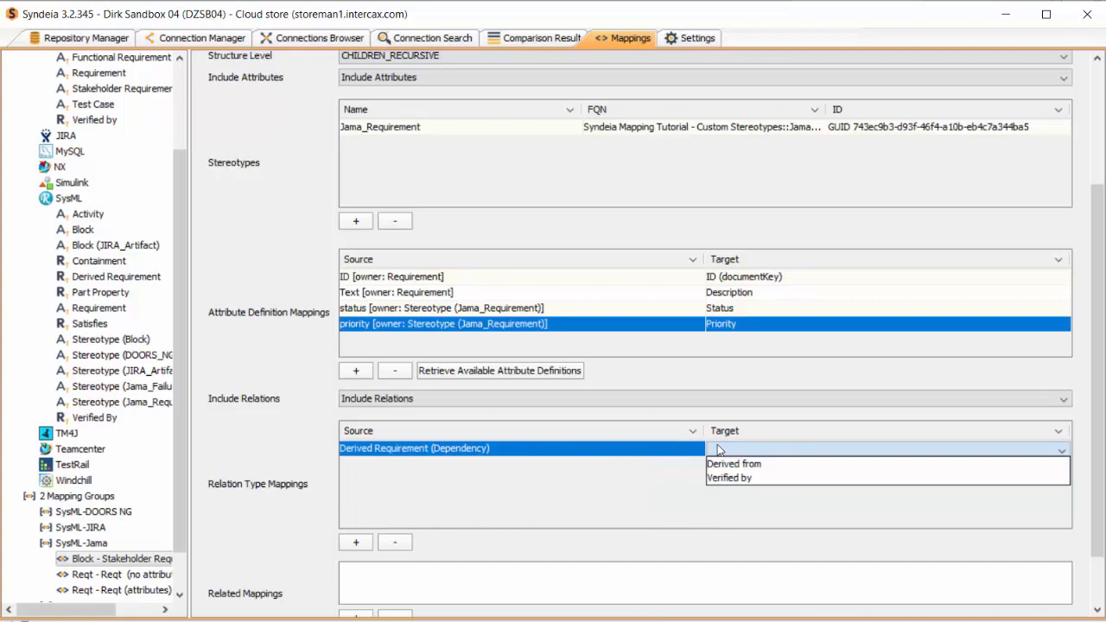
{"action": "left_click", "coordinate": [732, 464]}
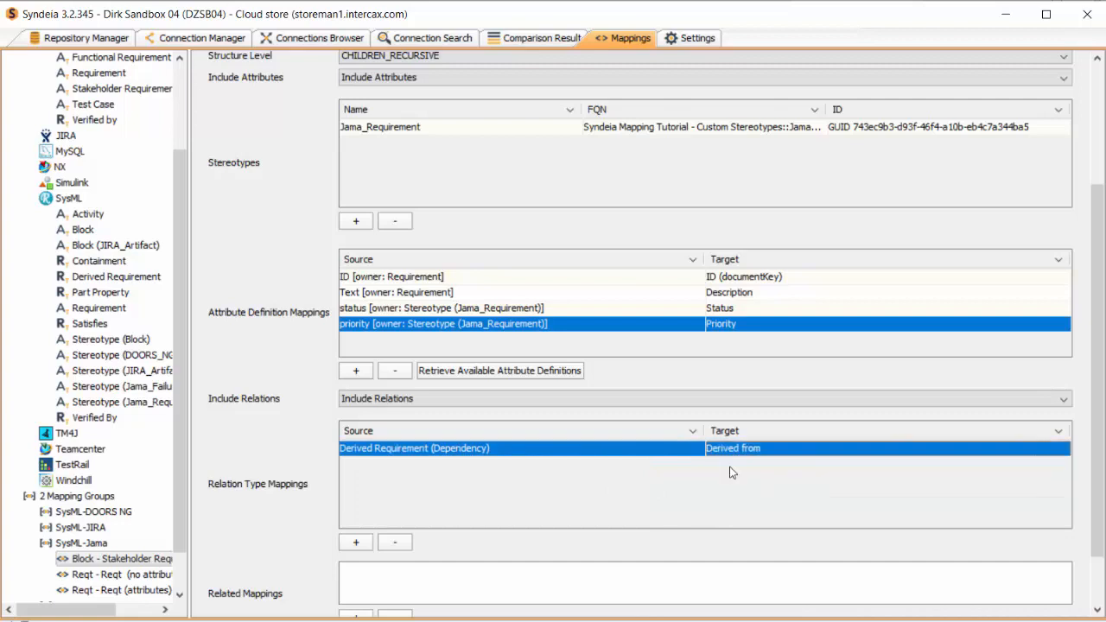
Add a relation type mapping from the source Verified By (Dependency) to the target Verified by
{"action": "left_click", "coordinate": [356, 542]}
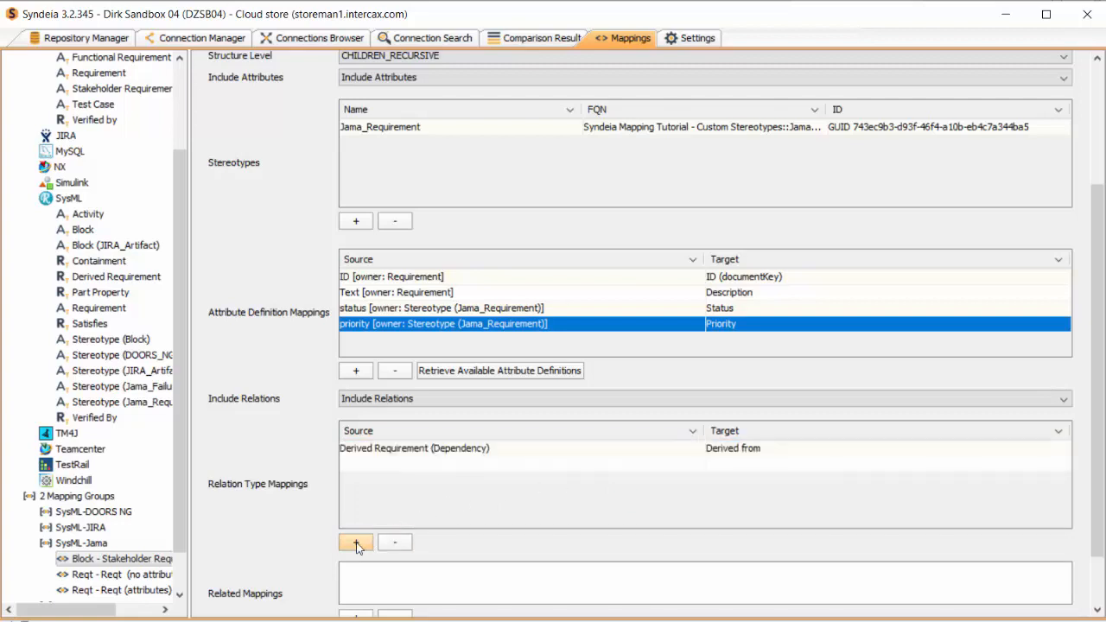
{"action": "left_click", "coordinate": [378, 464]}
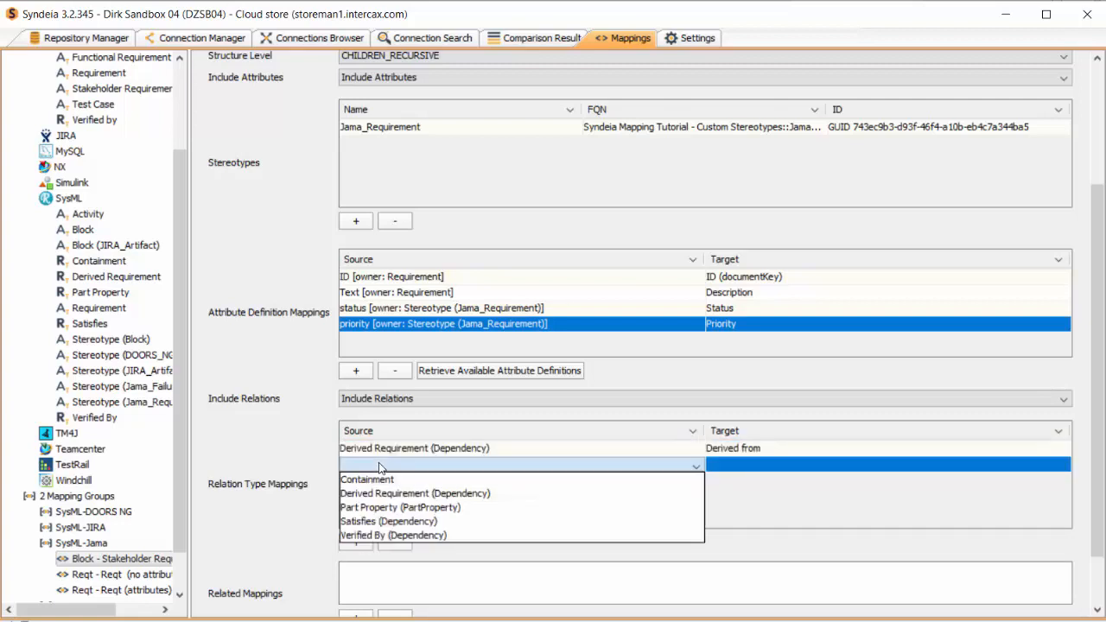
{"action": "left_click", "coordinate": [383, 536]}
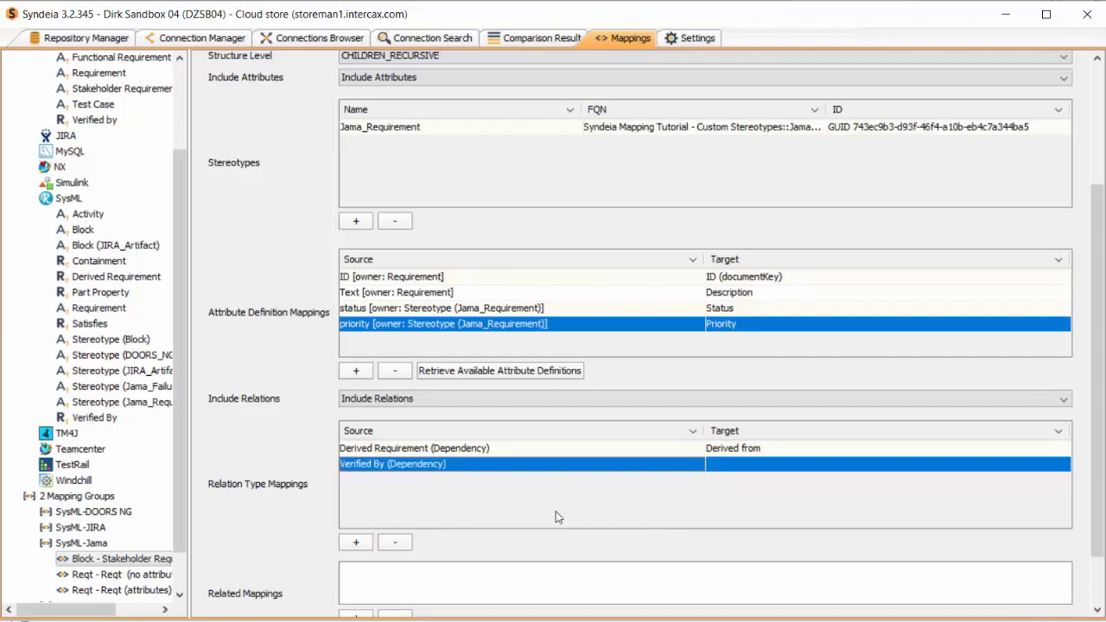
{"action": "left_click", "coordinate": [731, 468]}
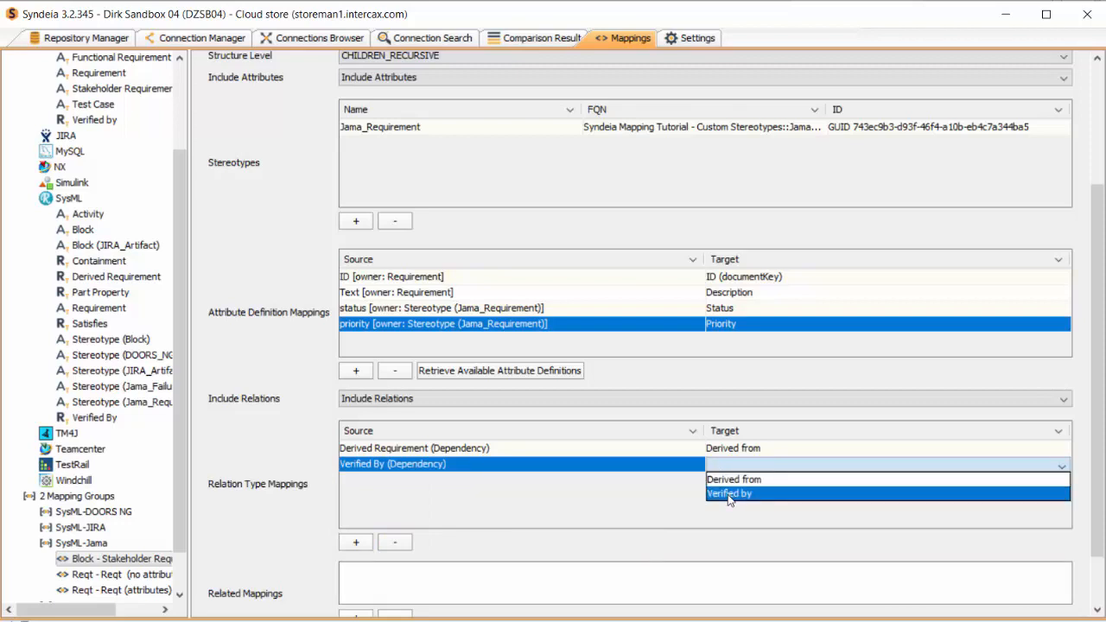
{"action": "left_click", "coordinate": [729, 494]}
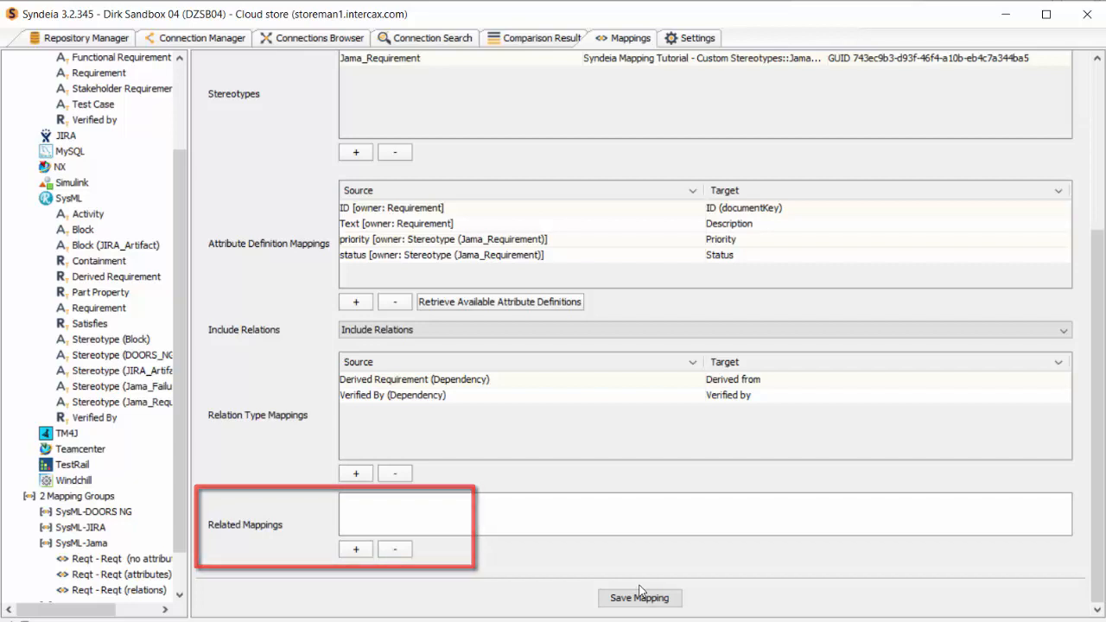
Add a new mapping to the SysML-Jama mapping group and set its target artifact type to Test Case
{"action": "right_click", "coordinate": [81, 544]}
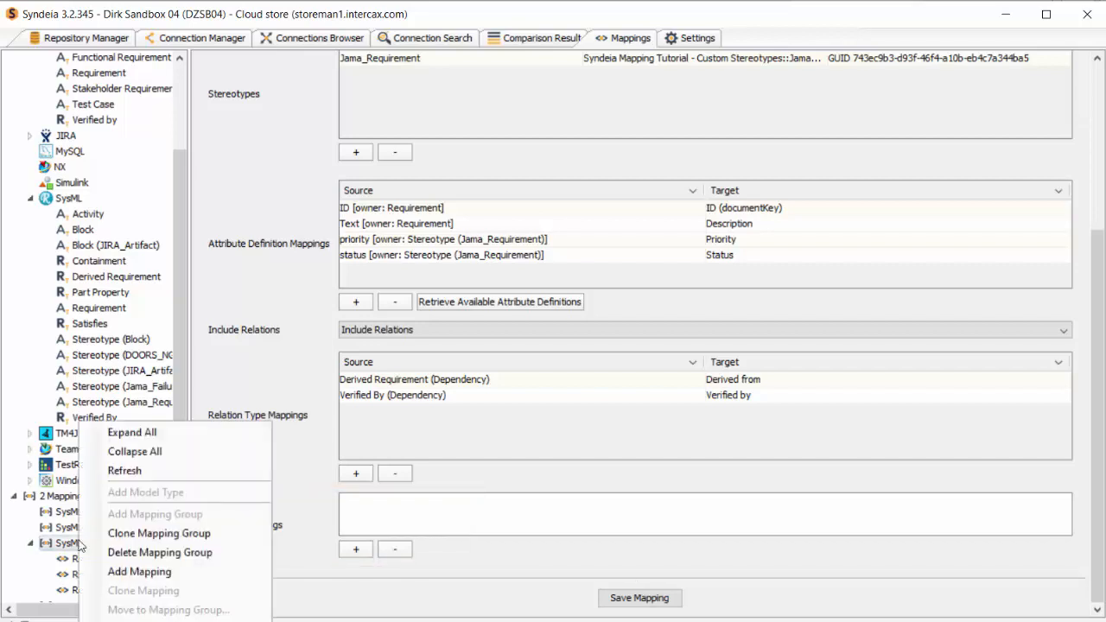
{"action": "left_click", "coordinate": [139, 572]}
{"action": "scroll", "coordinate": [1097, 363], "scroll_direction": "up", "scroll_amount": 2}
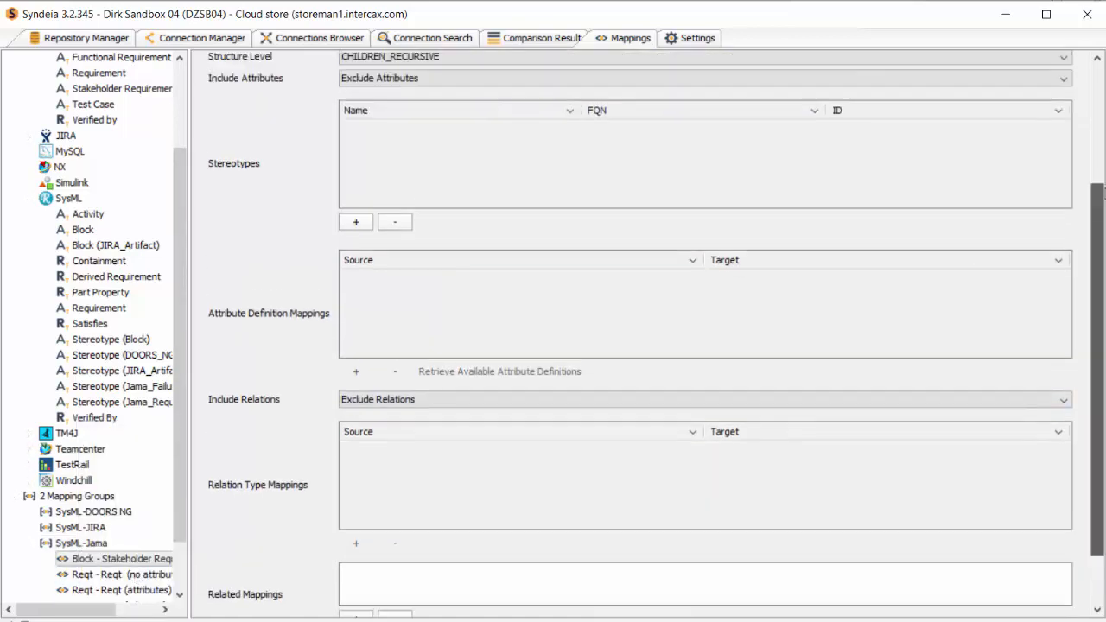
{"action": "scroll", "coordinate": [1098, 363], "scroll_direction": "up", "scroll_amount": 3}
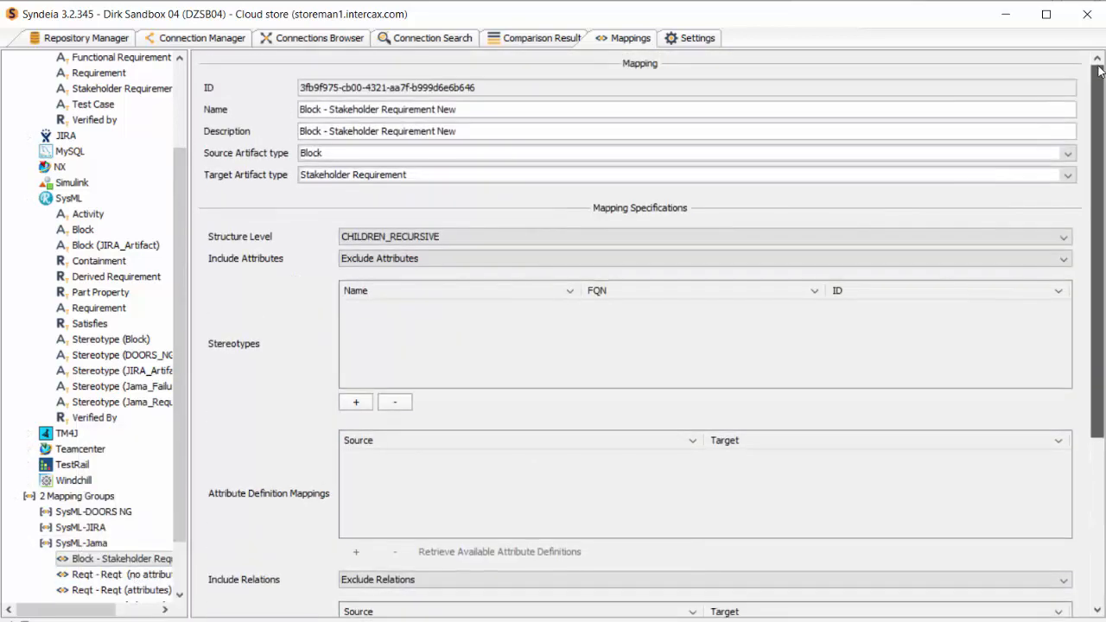
{"action": "left_click", "coordinate": [429, 175]}
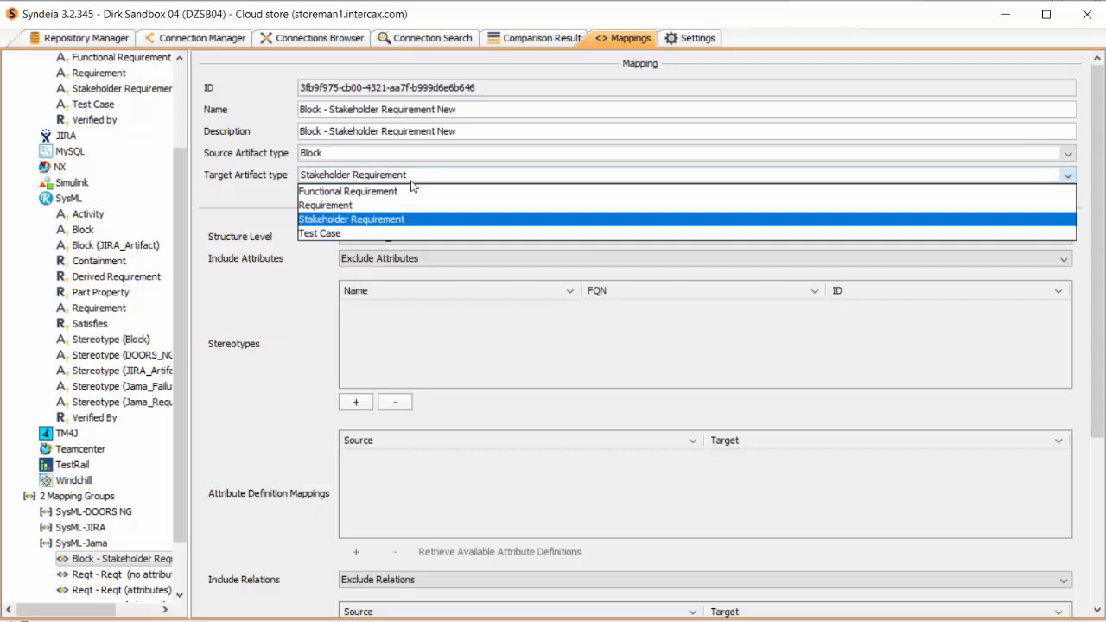
{"action": "left_click", "coordinate": [338, 233]}
Replace the new mapping's name and description with "Block - Test Case"
{"action": "left_click_drag", "start_coordinate": [458, 110], "coordinate": [330, 110]}
{"action": "type", "text": "Test"}
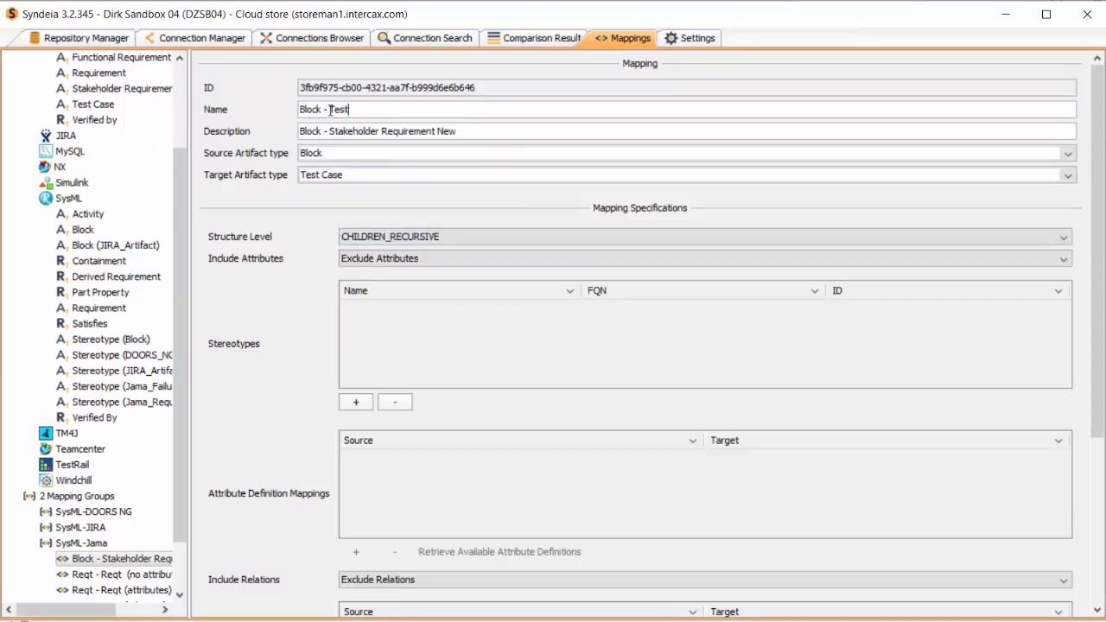
{"action": "type", "text": " Case"}
{"action": "left_click_drag", "start_coordinate": [372, 109], "coordinate": [300, 110]}
{"action": "key", "text": "ctrl+c"}
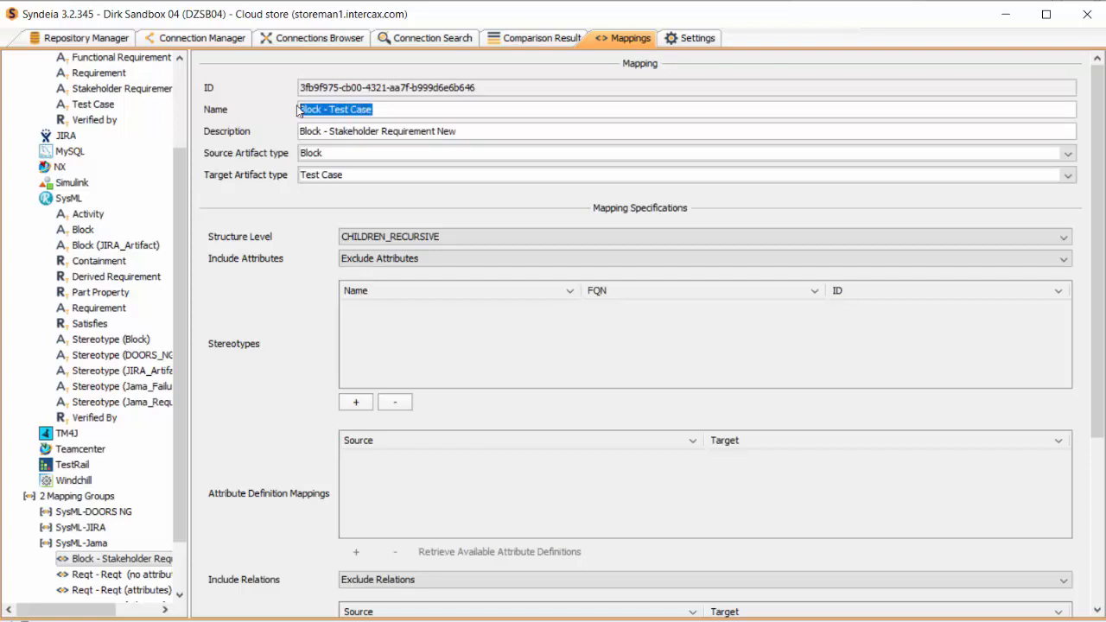
{"action": "left_click_drag", "start_coordinate": [458, 131], "coordinate": [300, 132]}
{"action": "key", "text": "ctrl+v"}
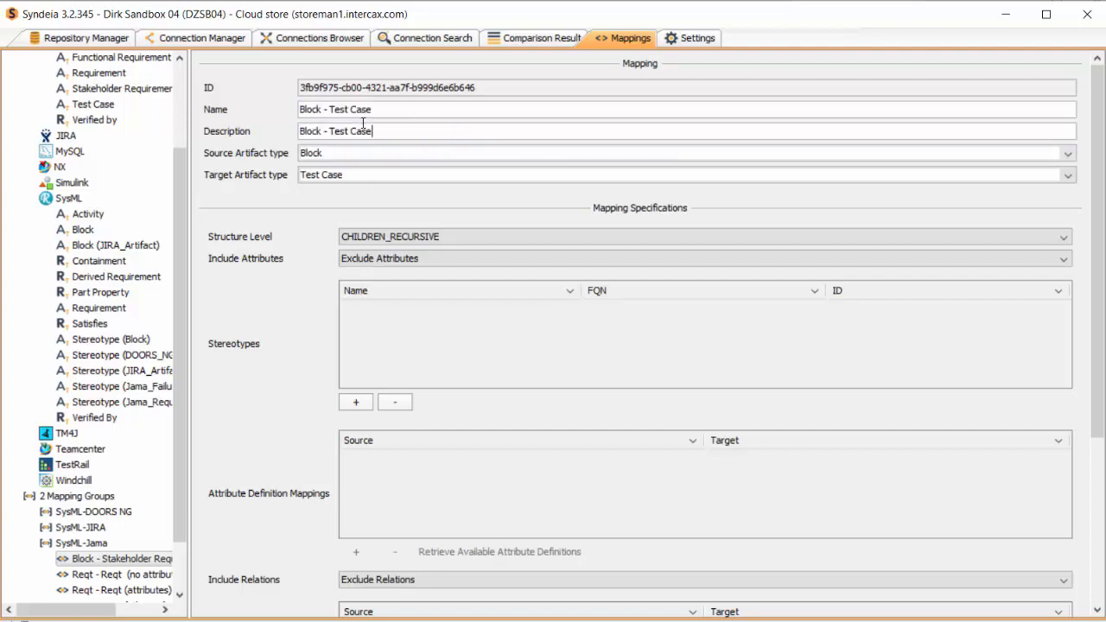
Set the structure level of the Block - Test Case mapping to NO_CHILDREN
{"action": "left_click", "coordinate": [1049, 238]}
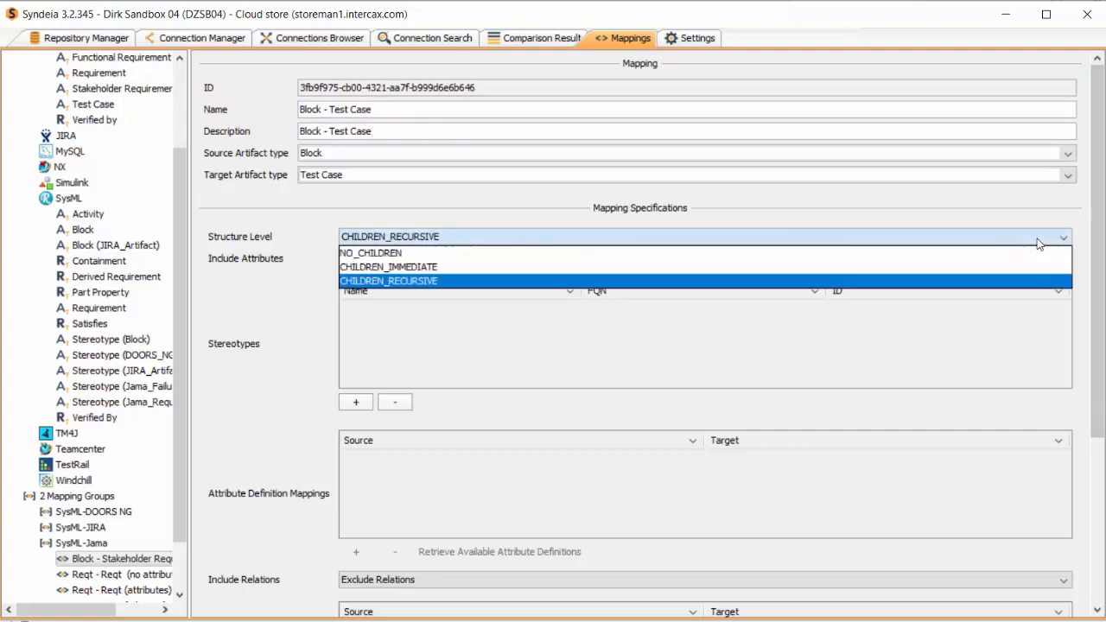
{"action": "left_click", "coordinate": [783, 253]}
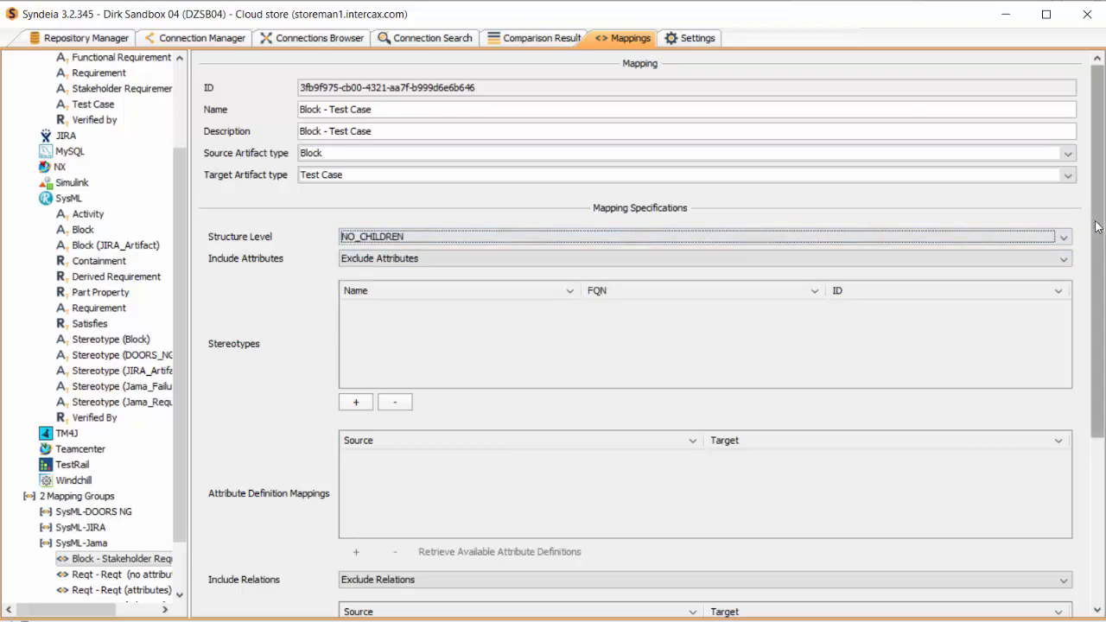
{"action": "left_click_drag", "start_coordinate": [1097, 227], "coordinate": [1099, 512]}
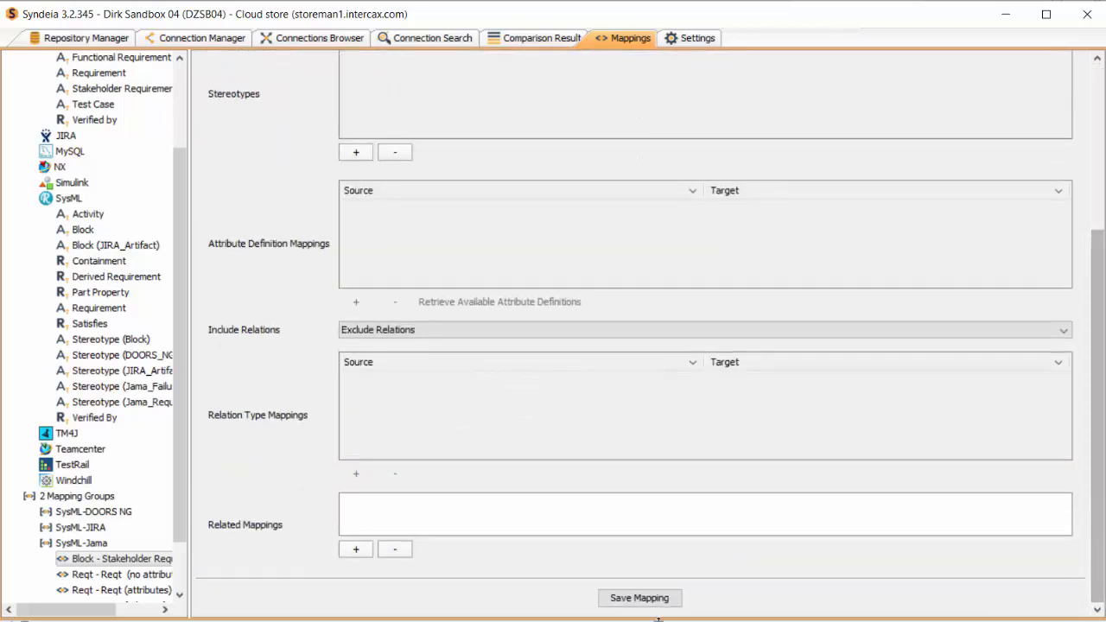
Save the Block - Test Case mapping, and add it as a related mapping to the saved Reqt - Reqt (relations) mapping
{"action": "left_click", "coordinate": [640, 601]}
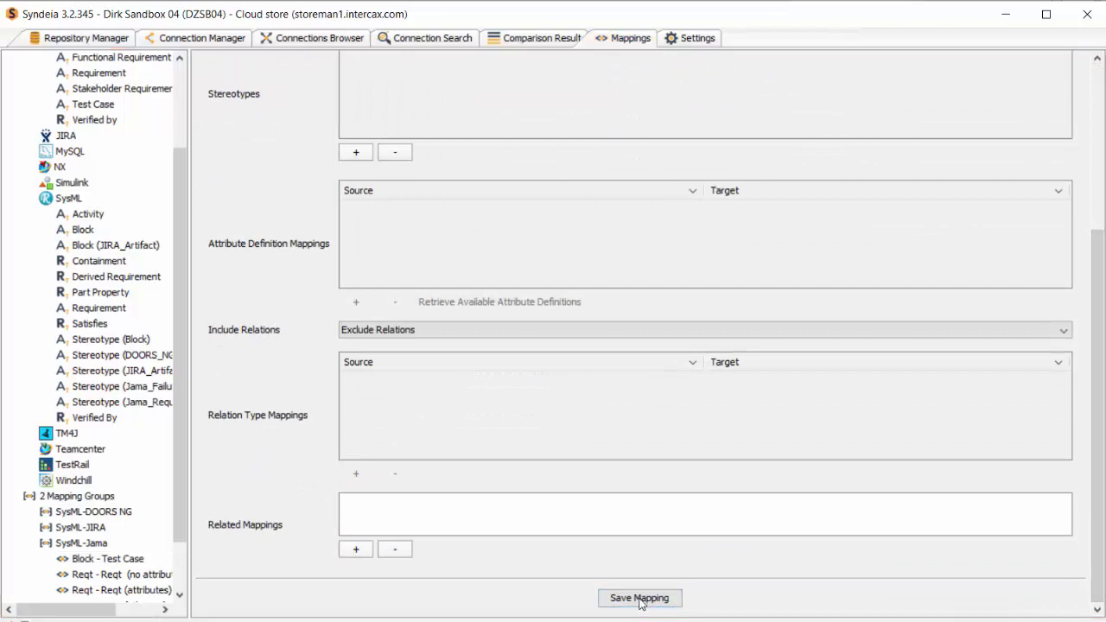
{"action": "left_click_drag", "start_coordinate": [174, 520], "coordinate": [181, 567]}
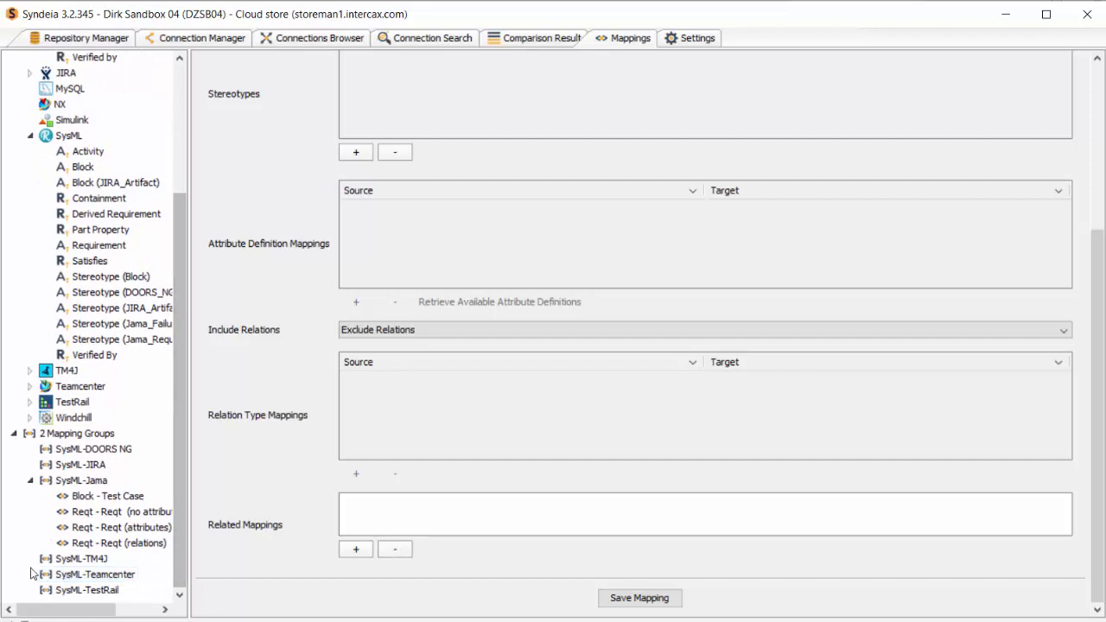
{"action": "left_click", "coordinate": [81, 546]}
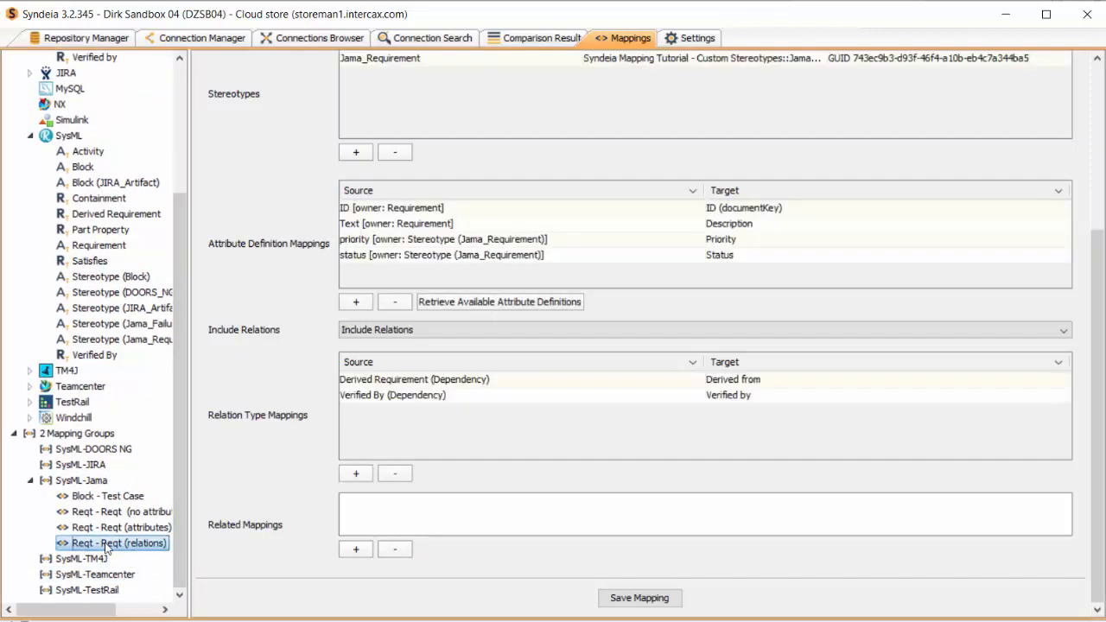
{"action": "left_click", "coordinate": [357, 552]}
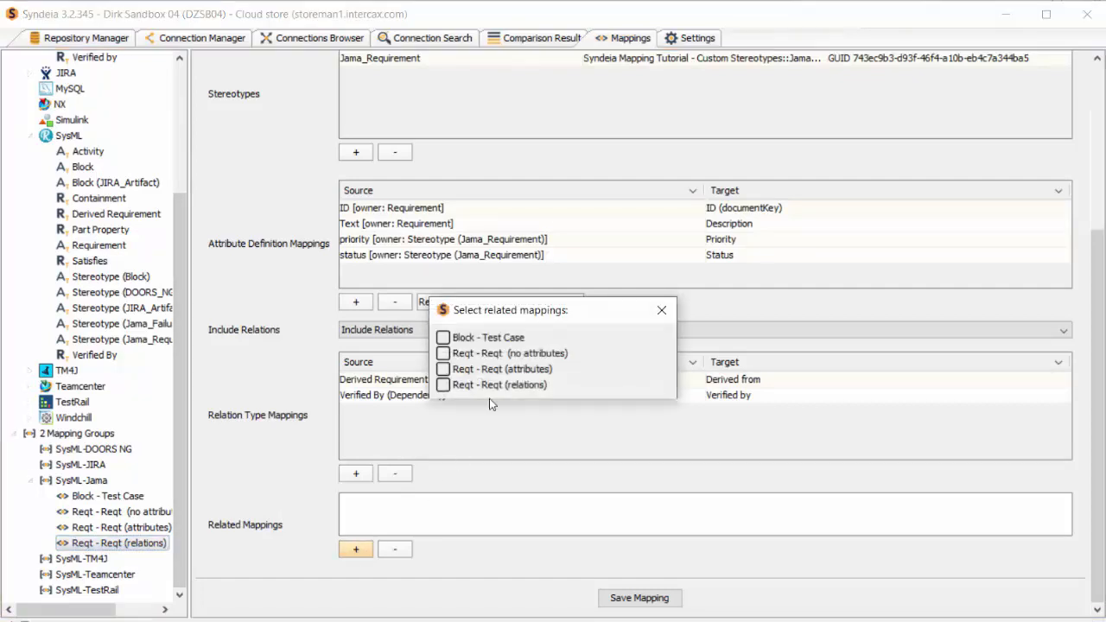
{"action": "left_click", "coordinate": [443, 339]}
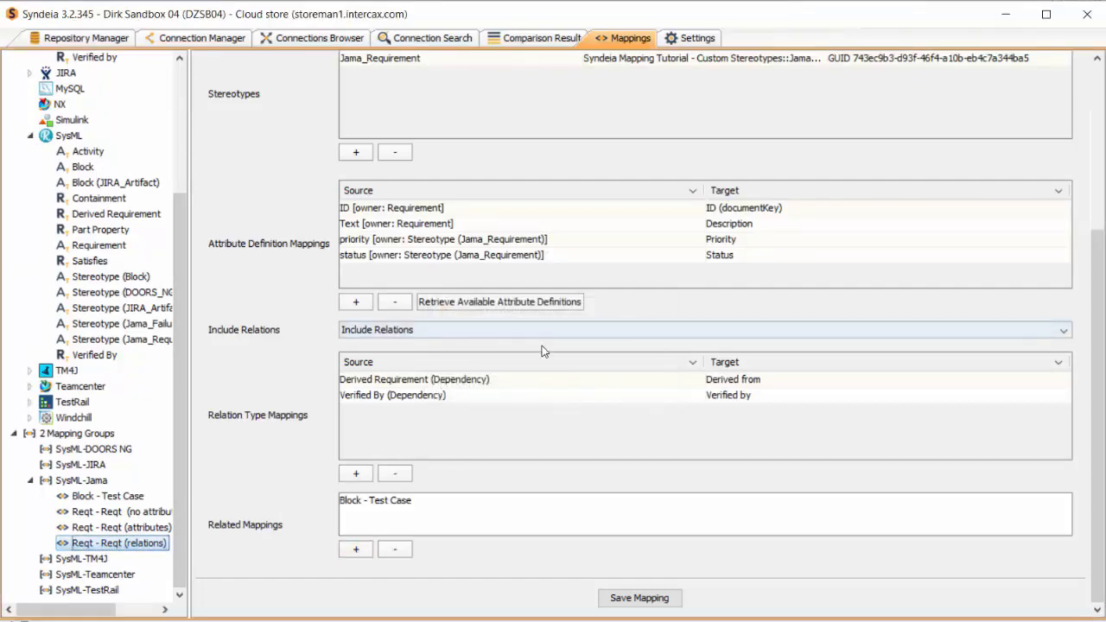
{"action": "left_click", "coordinate": [639, 598]}
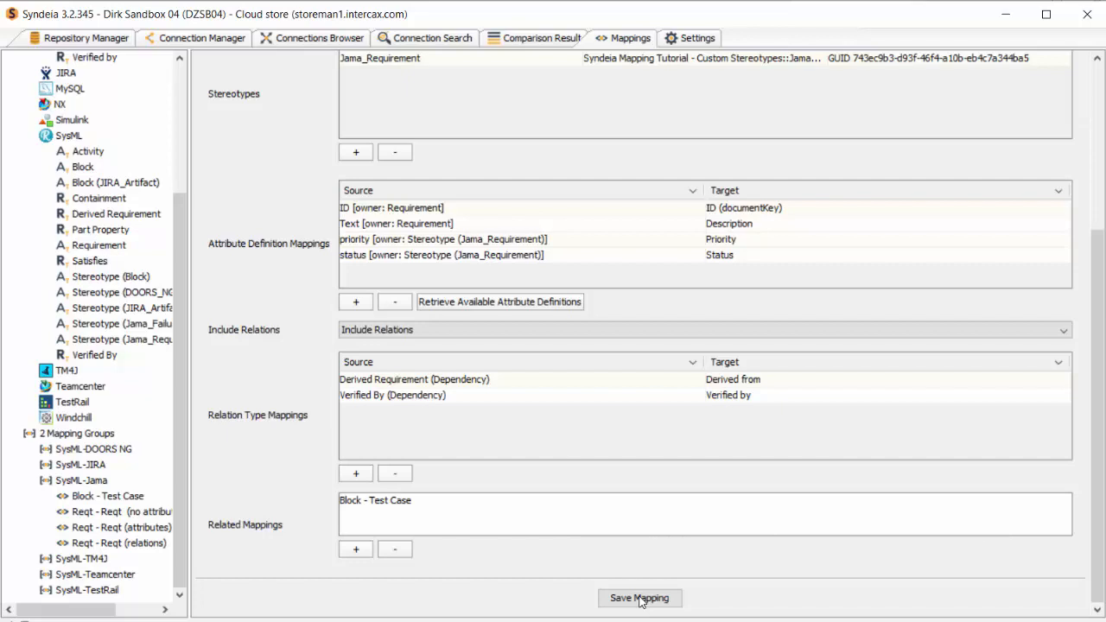
Model-transform the Jama Engine Requirement into the Jama_Relations_Mapping_Demo package using the Reqt - Reqt (relations) mapping
{"action": "left_click", "coordinate": [236, 38]}
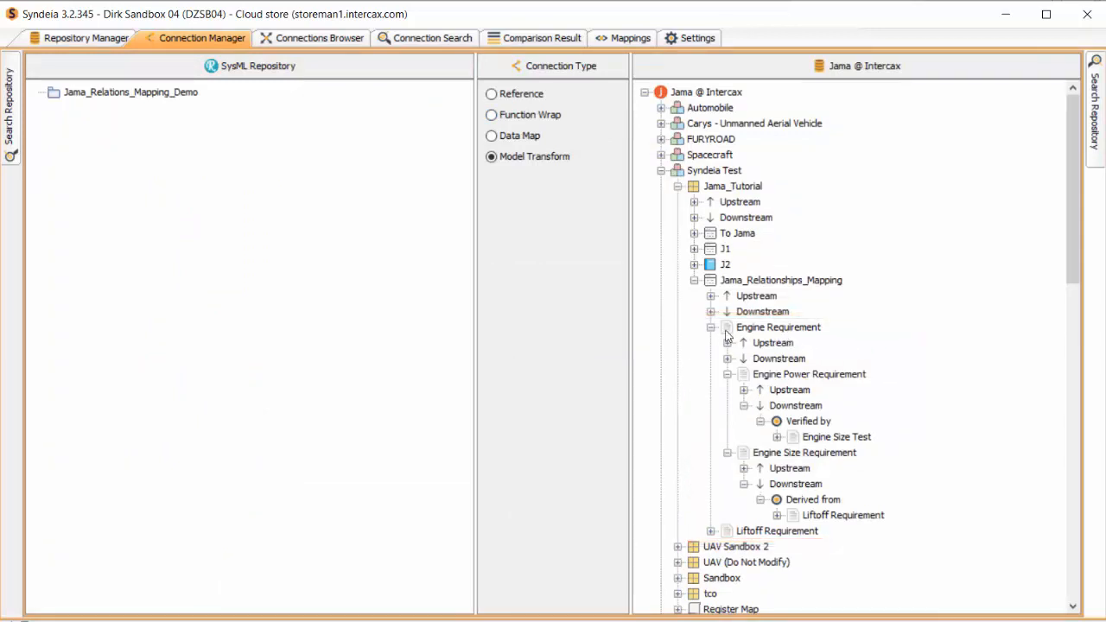
{"action": "left_click_drag", "start_coordinate": [726, 335], "coordinate": [178, 103]}
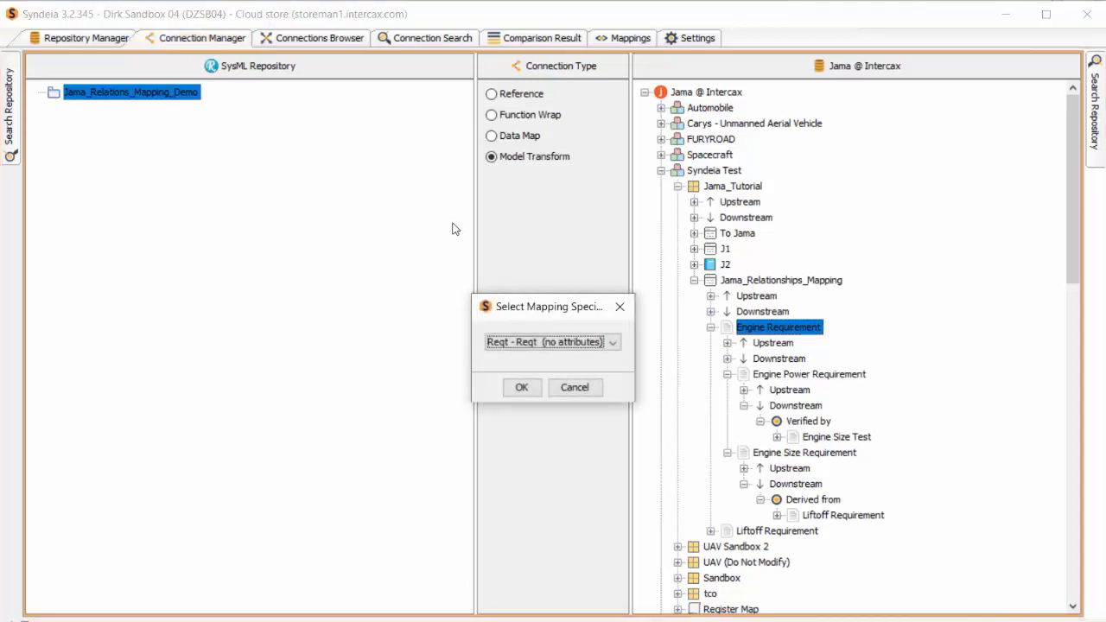
{"action": "left_click", "coordinate": [614, 346]}
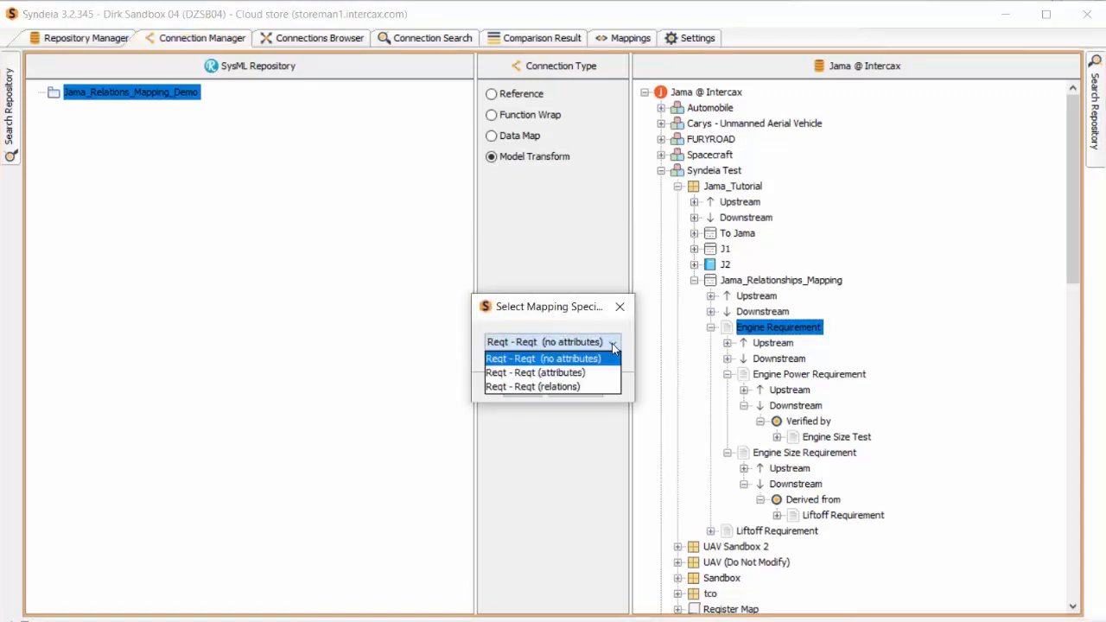
{"action": "left_click", "coordinate": [536, 387]}
{"action": "left_click", "coordinate": [520, 390]}
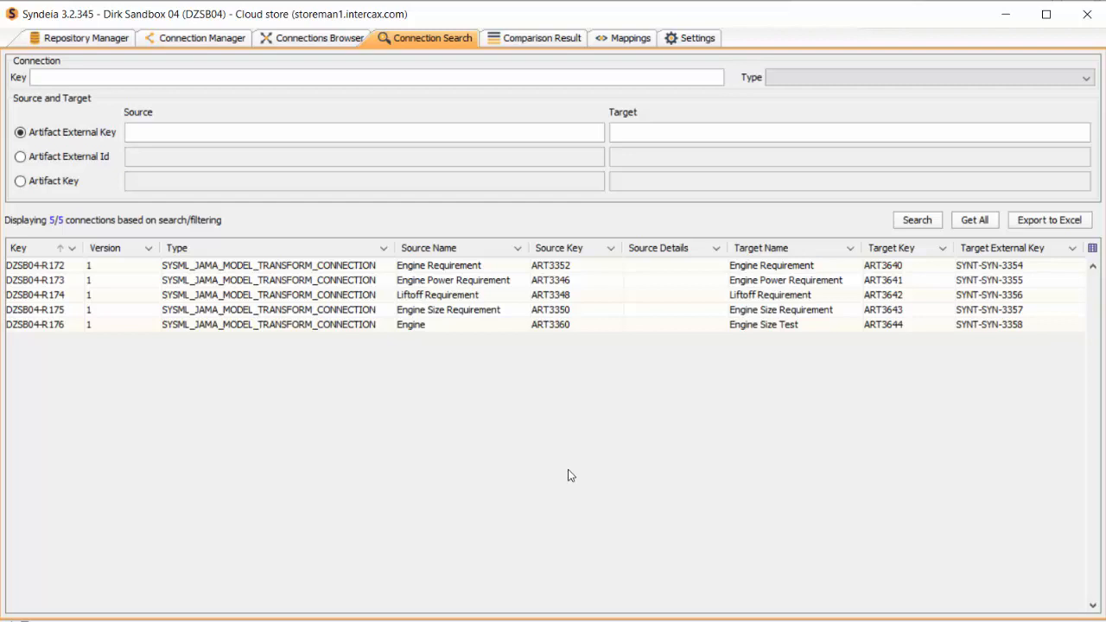
Compare the source and target of the Engine Power Requirement connection
{"action": "left_click", "coordinate": [796, 2]}
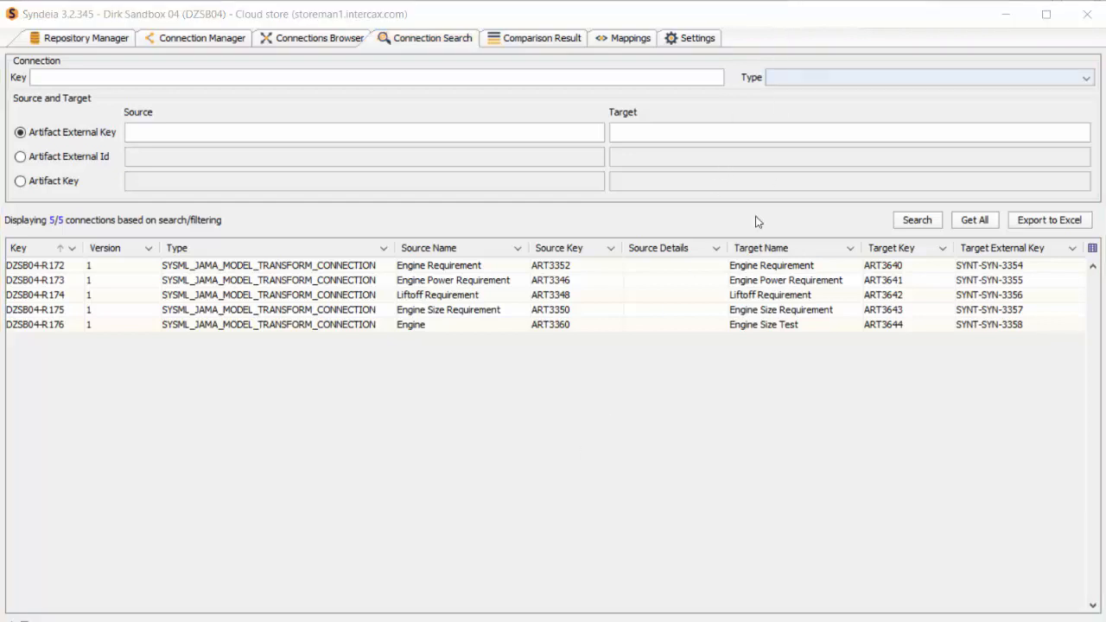
{"action": "right_click", "coordinate": [418, 282]}
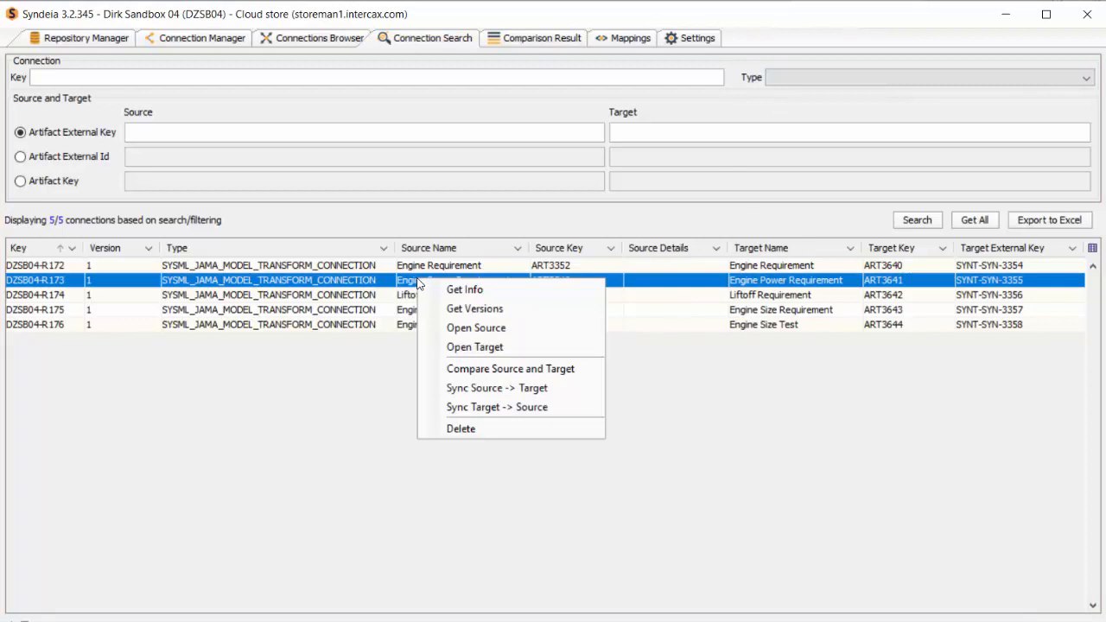
{"action": "left_click", "coordinate": [483, 373]}
{"action": "left_click", "coordinate": [505, 395]}
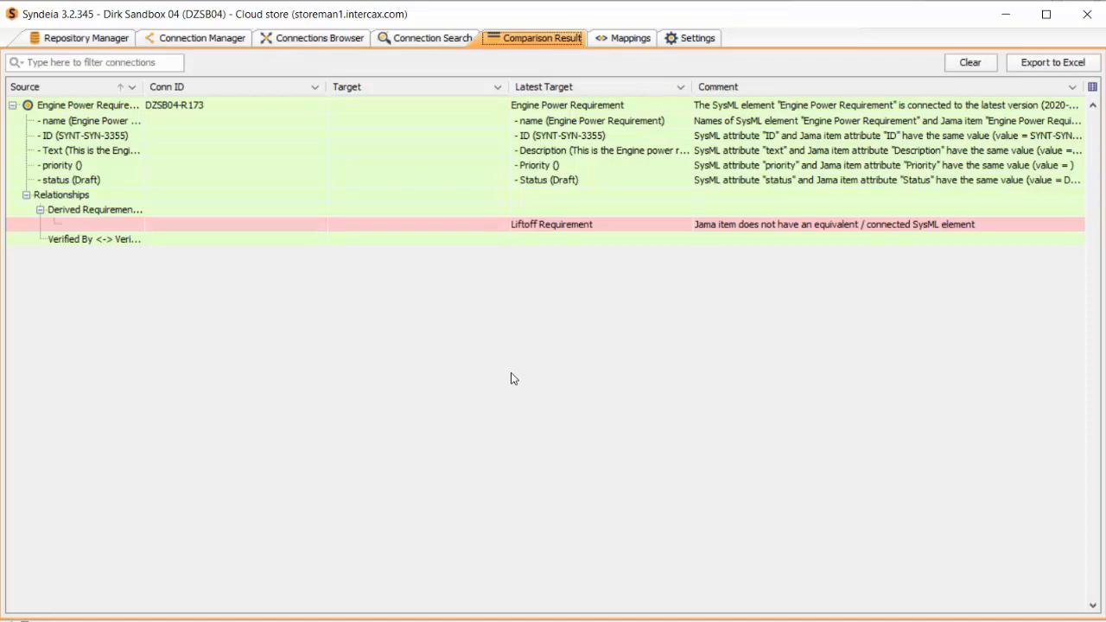
Bring up the synchronization choices for Engine Power Requirement in the comparison result
{"action": "right_click", "coordinate": [562, 108]}
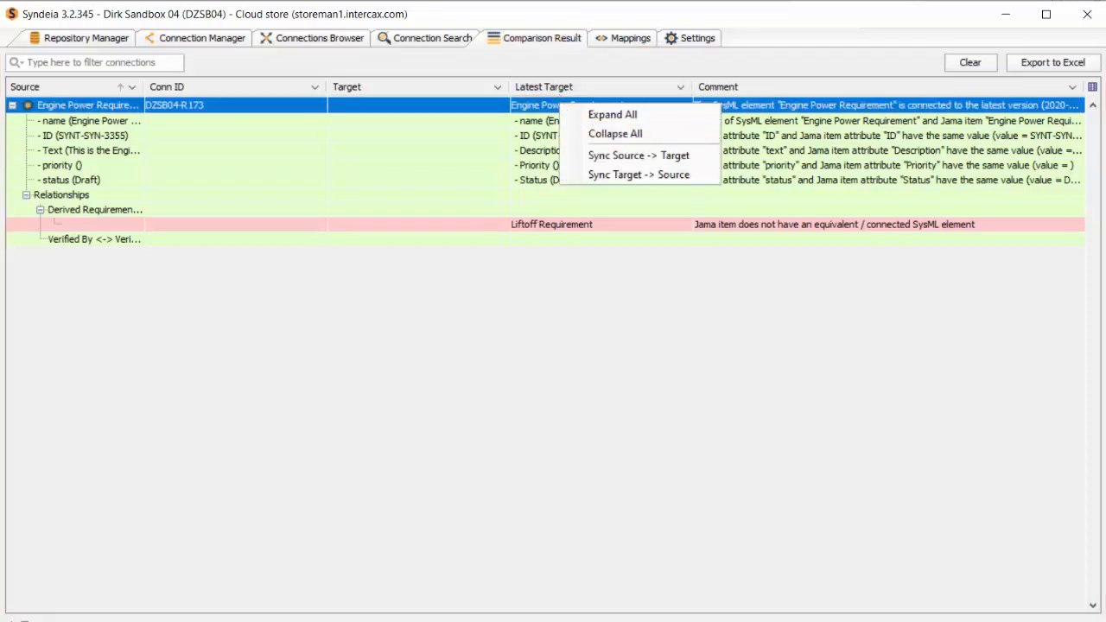
{"action": "key", "text": "alt+Tab"}
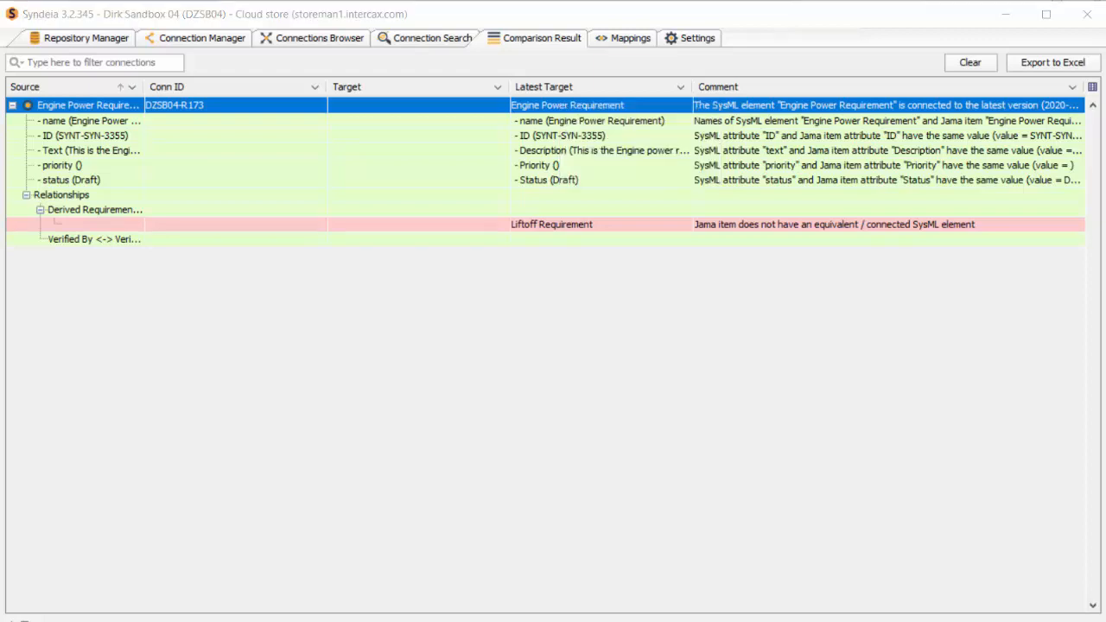